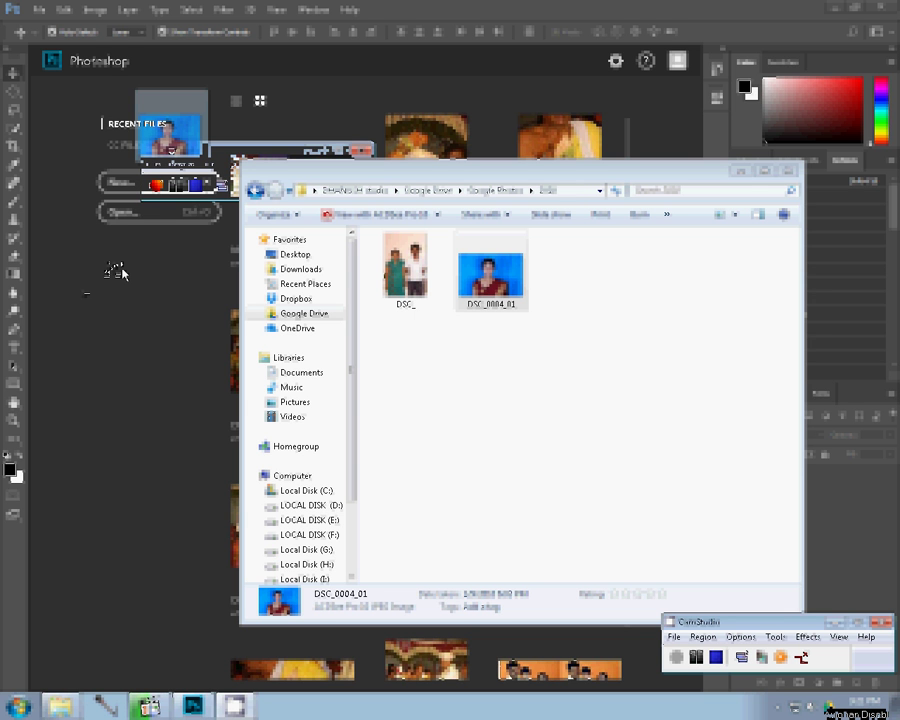
Step: Drop DSC_0004_01 from Explorer onto Photoshop to open the blue-background portrait
left_click_drag(117, 271, 570, 302)
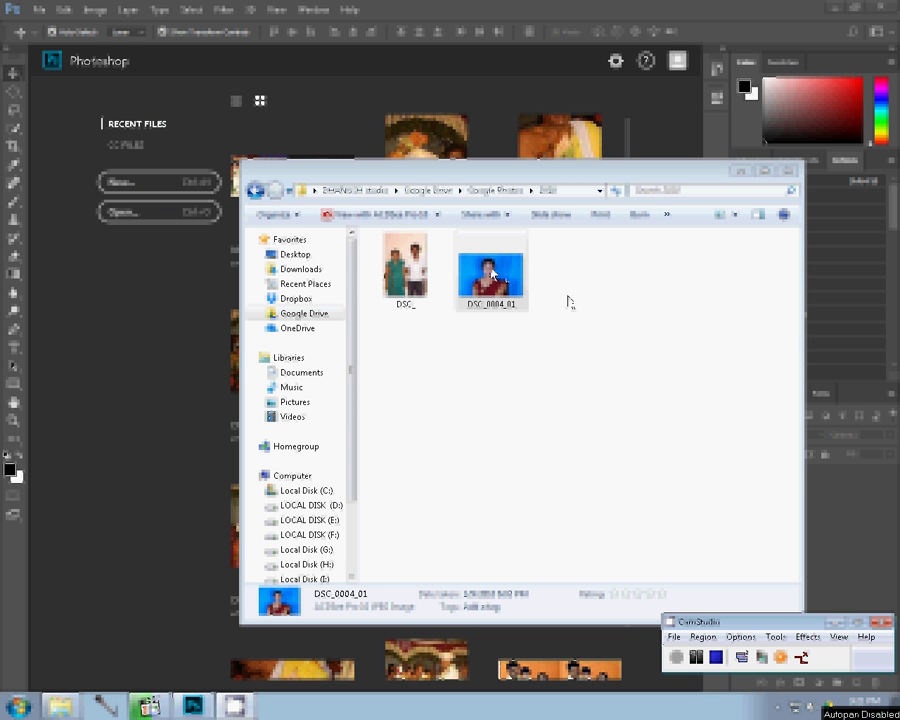
mouse_move(492, 272)
left_mouse_down()
mouse_move(110, 338)
mouse_move(125, 305)
left_mouse_up()
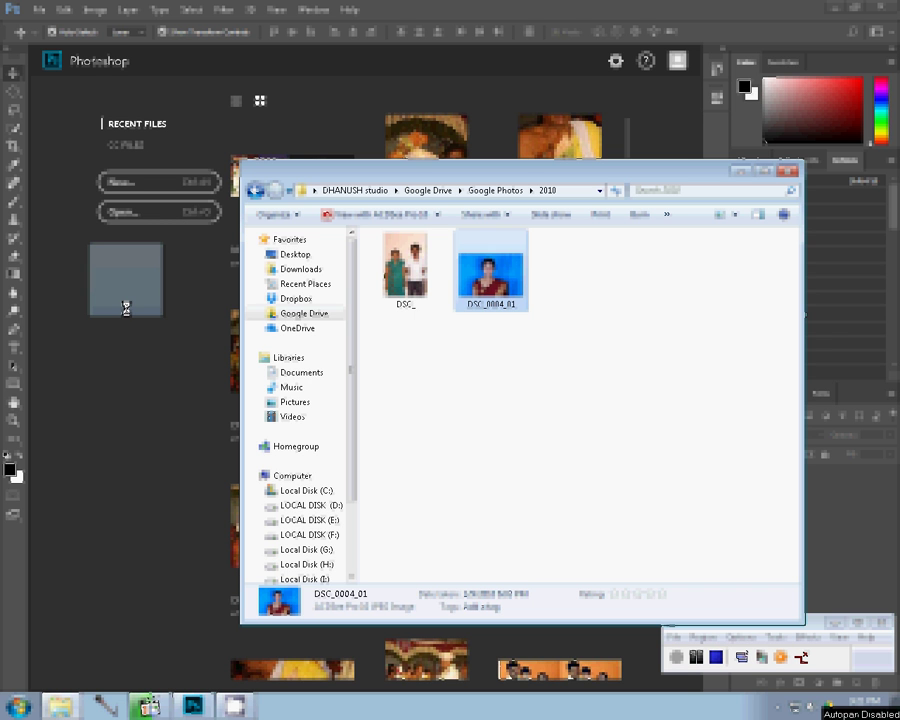
left_click_drag(125, 305, 128, 311)
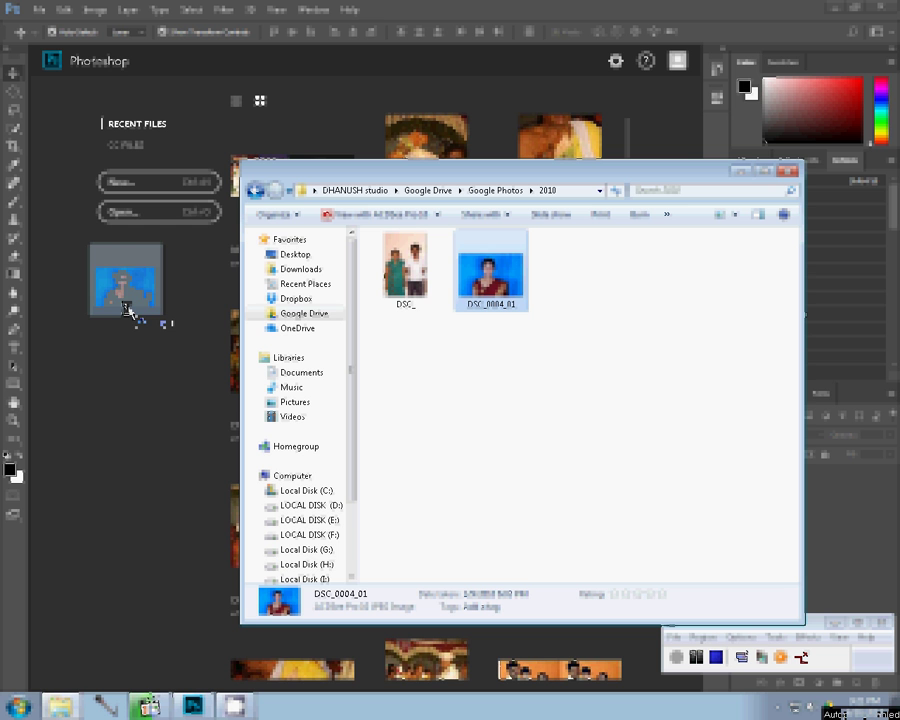
left_click_drag(128, 311, 129, 313)
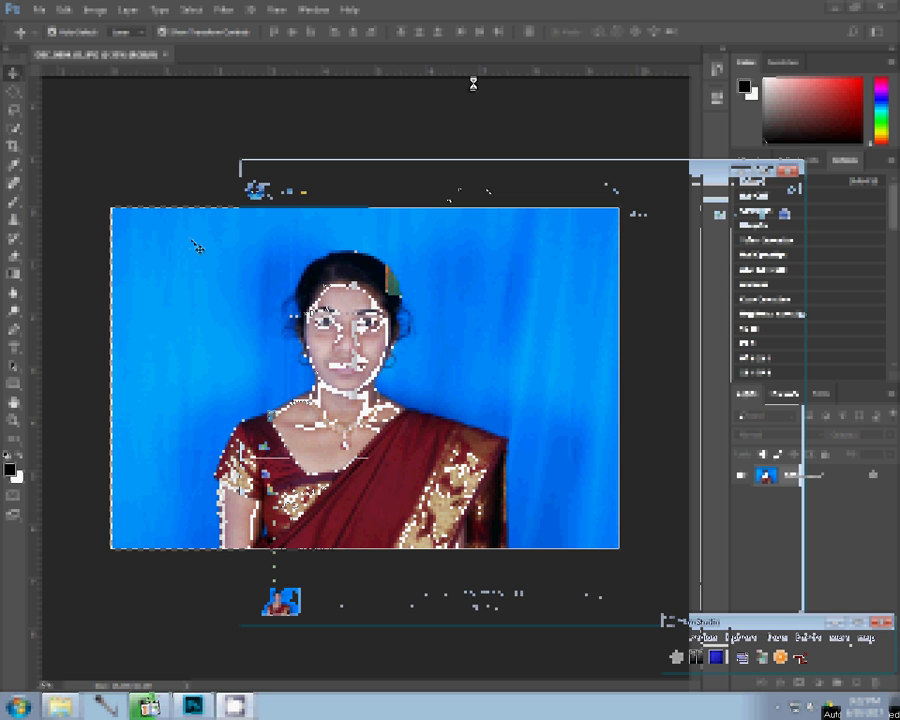
Step: Crop the photo to 3.5 × 1.8 around the woman's head and shoulders
left_click(12, 147)
double_click(133, 33)
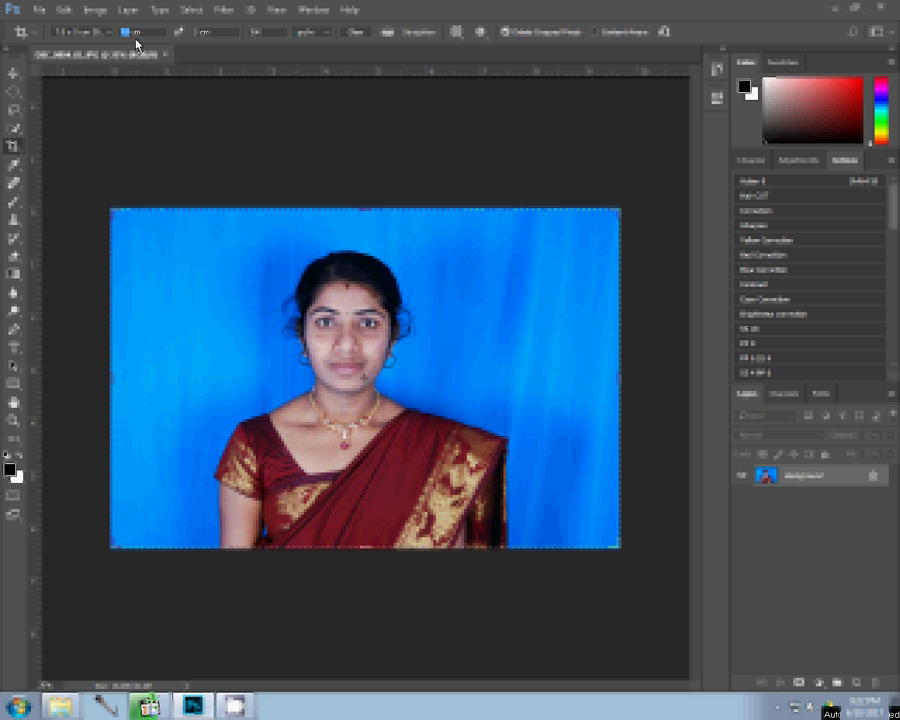
type("3.5")
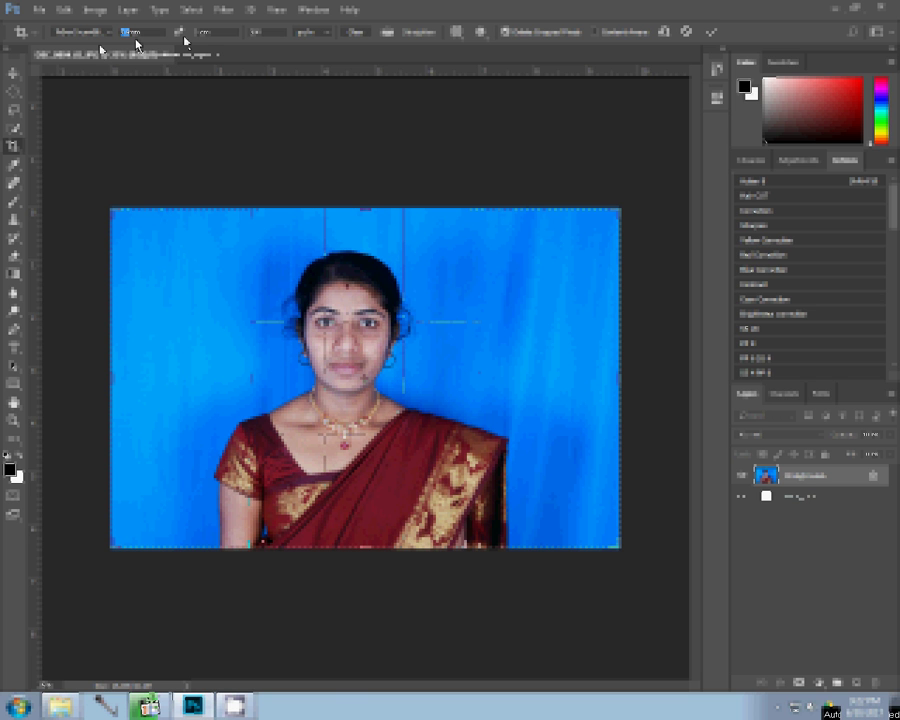
key("Tab")
type("1.8")
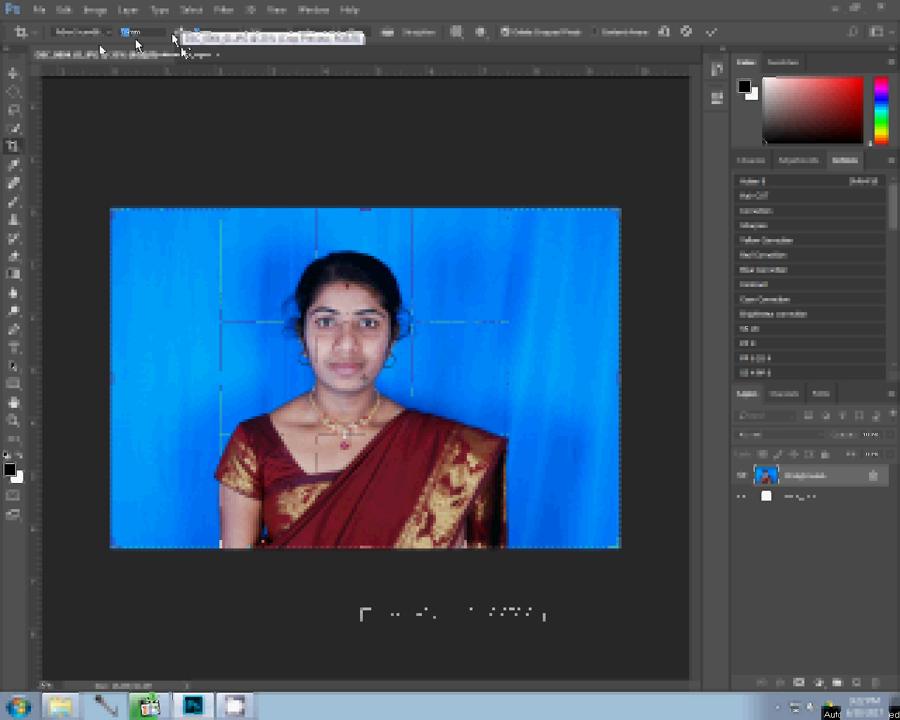
key("Return")
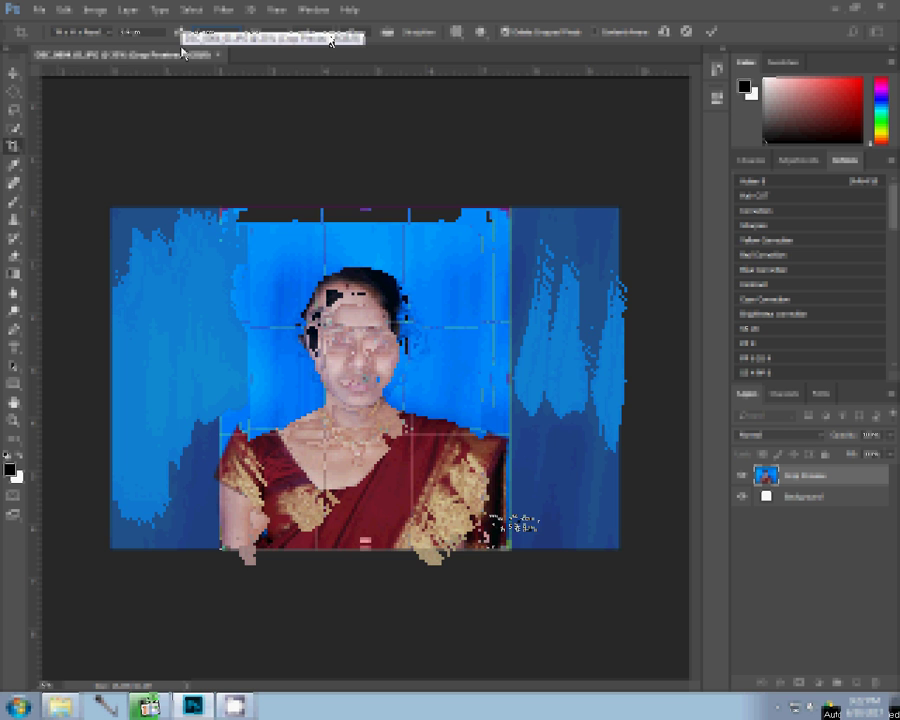
left_click_drag(220, 548, 245, 535)
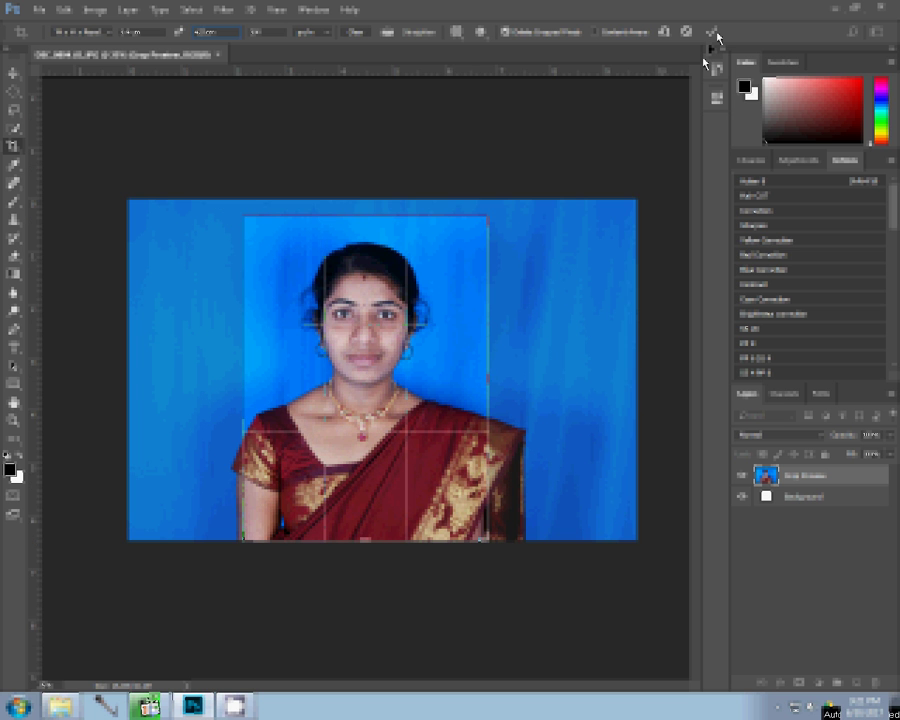
left_click(446, 272)
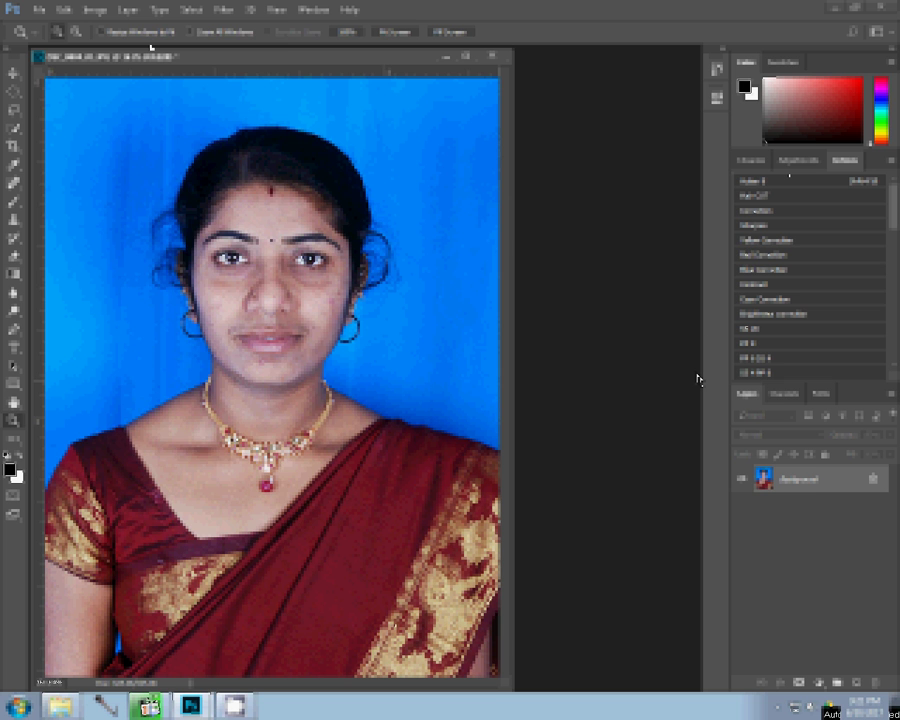
Step: Duplicate the portrait layer into a Background copy
left_click(128, 9)
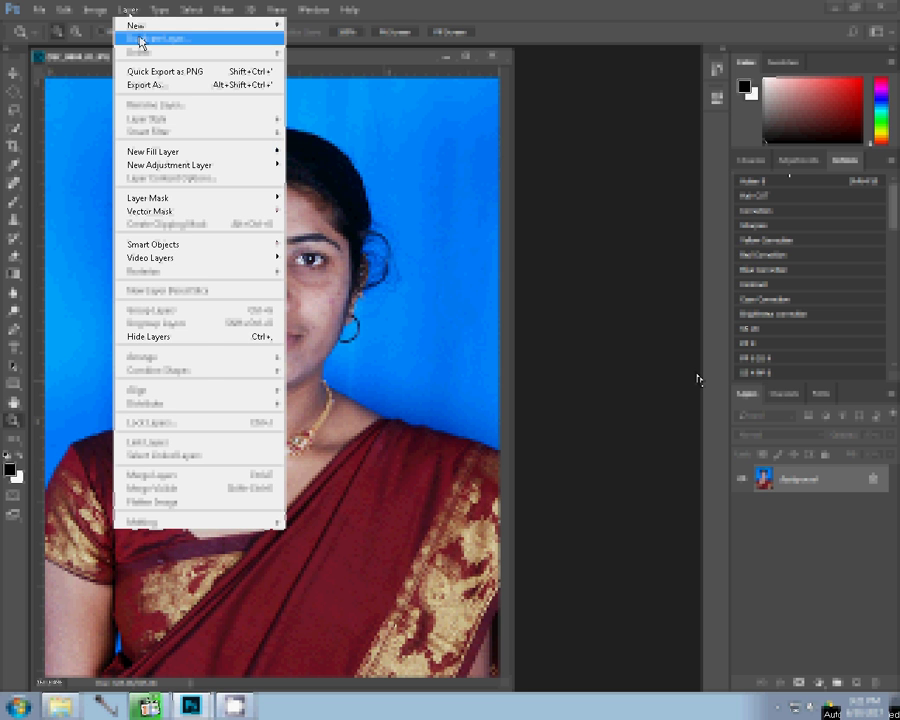
left_click(141, 42)
key("Return")
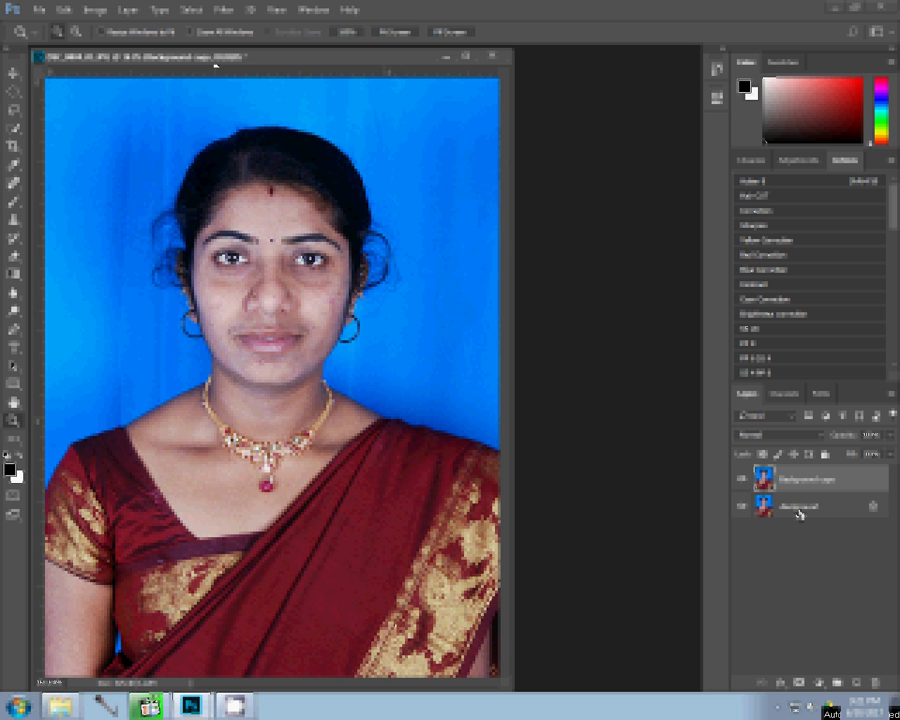
Step: Apply a Surface Blur with an adjusted radius to smooth the skin
left_click(220, 14)
mouse_move(240, 164)
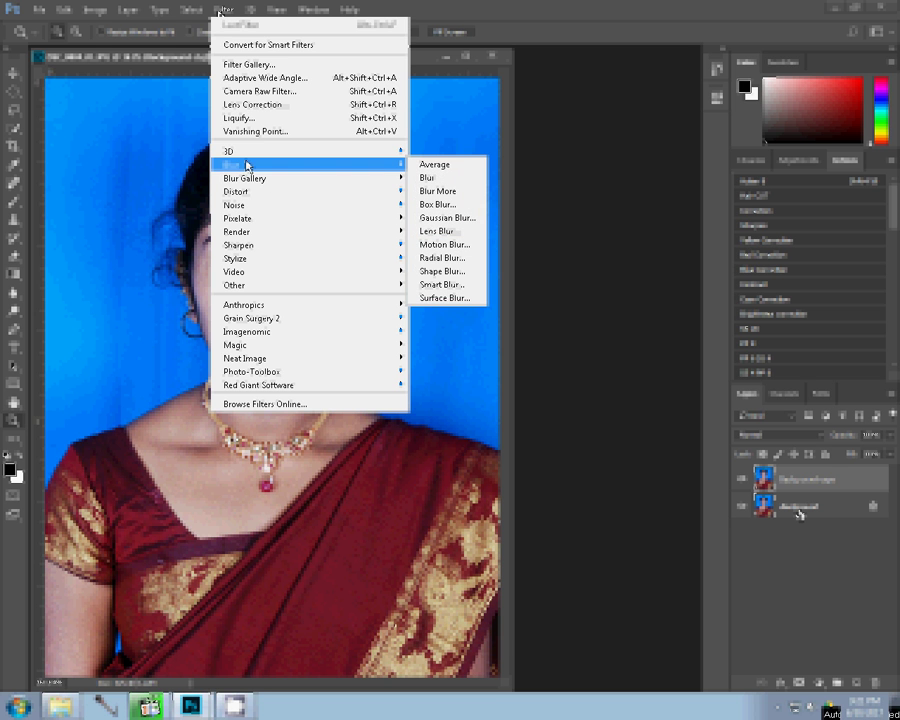
left_click(450, 298)
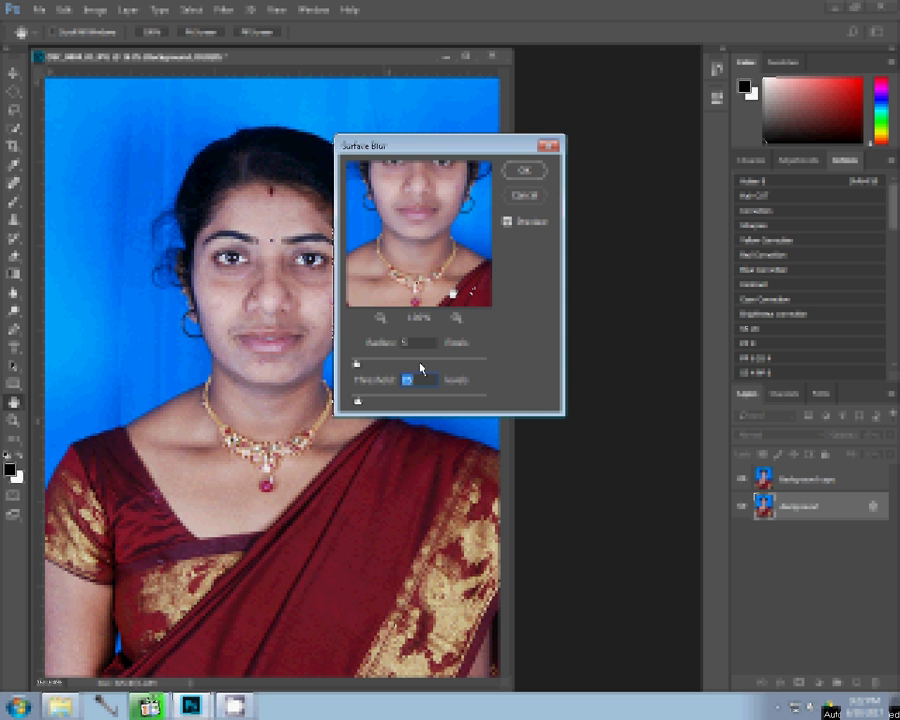
left_click(360, 365)
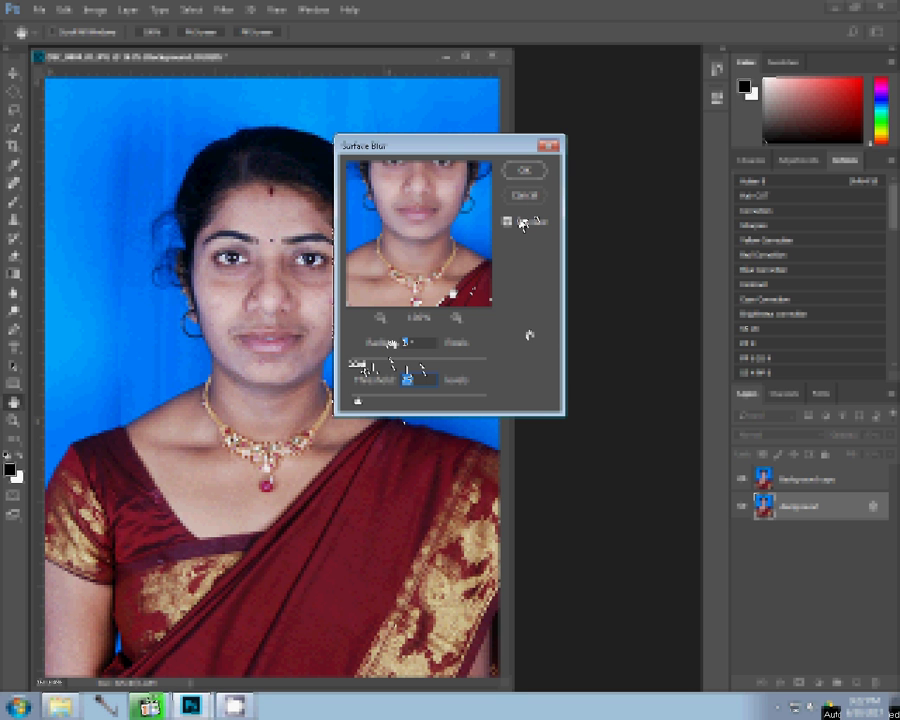
left_click(524, 172)
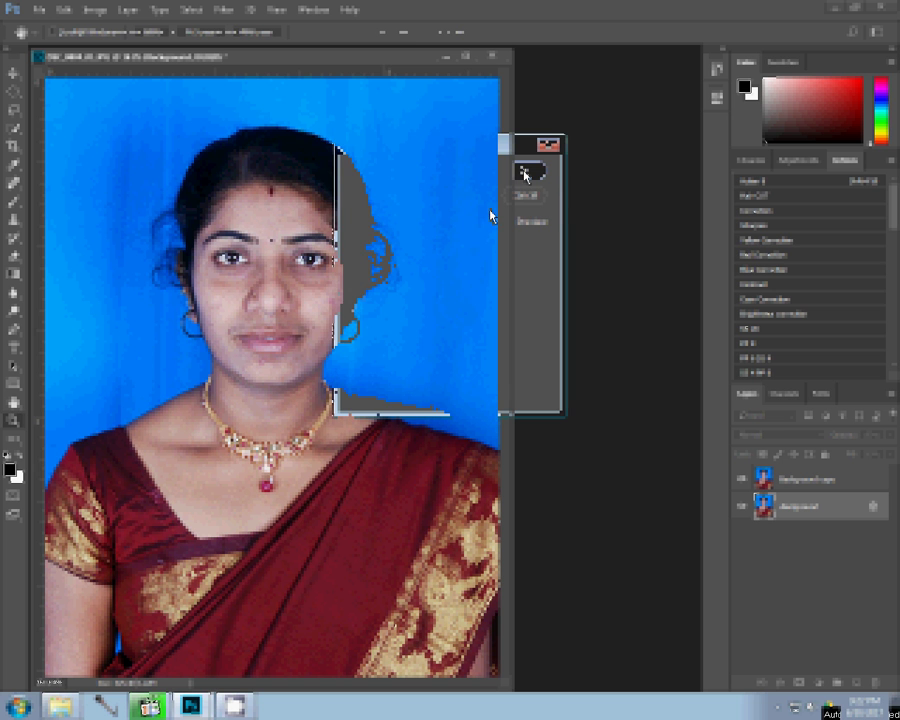
left_click(220, 17)
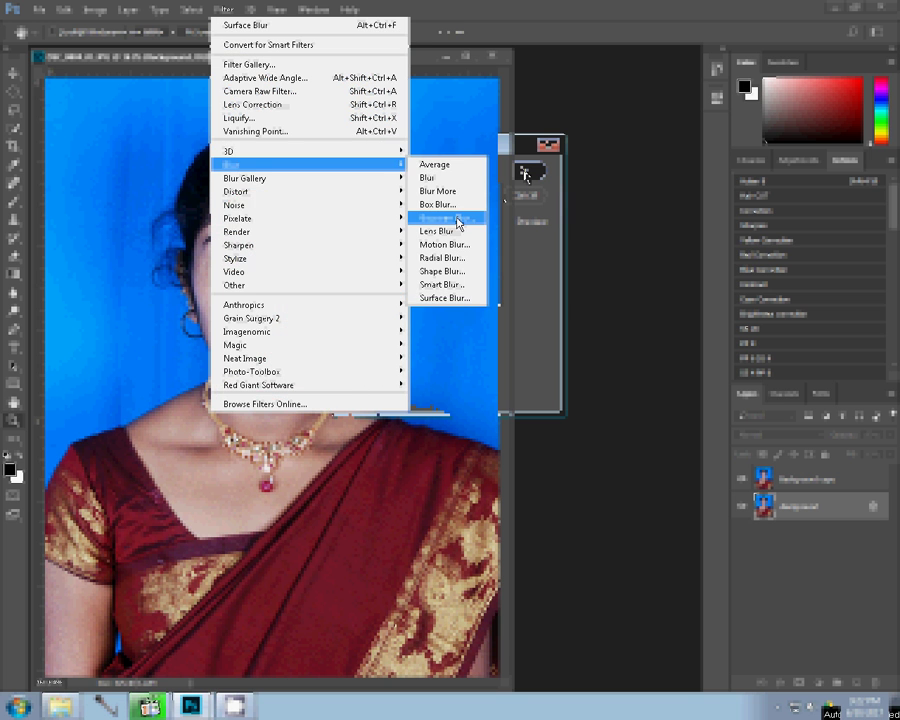
mouse_move(240, 204)
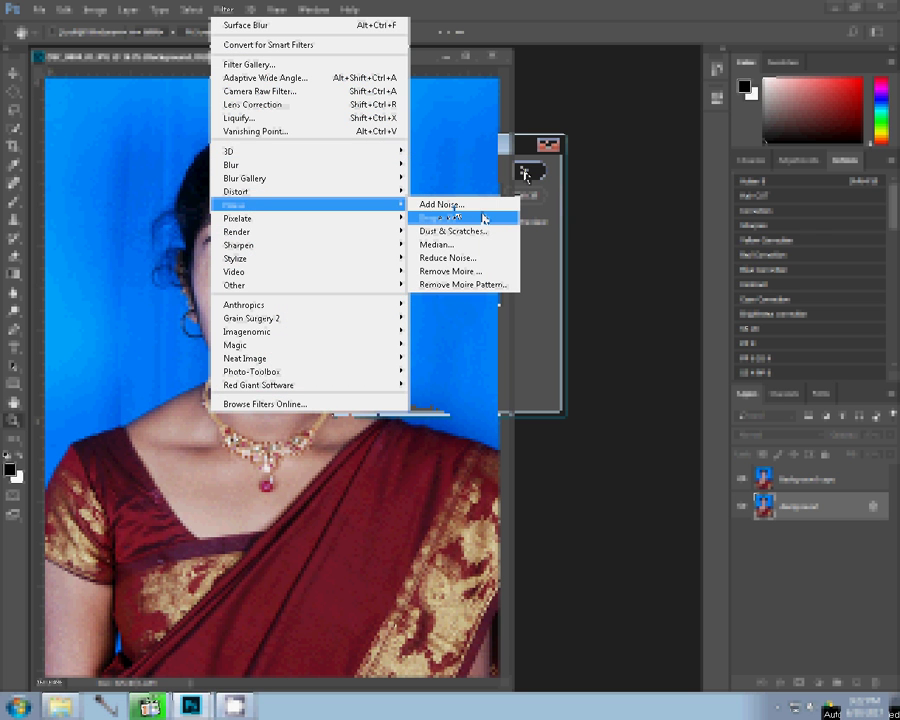
Step: Add Uniform, monochromatic noise grain over the smoothed portrait
left_click(455, 205)
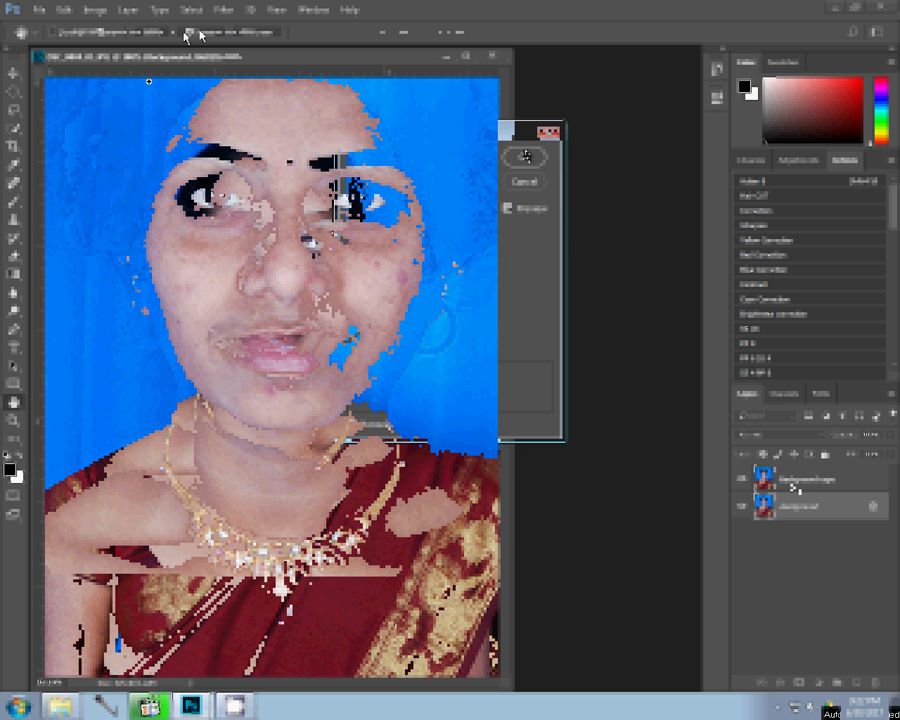
Step: Zoom in on the woman's face to inspect the skin texture
key("z")
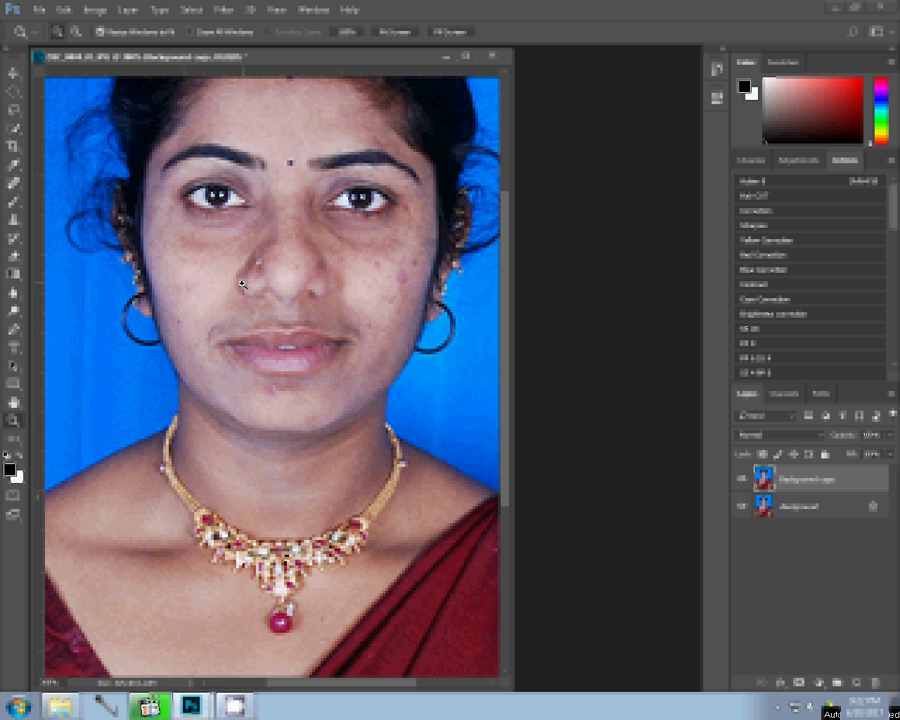
left_click(242, 284)
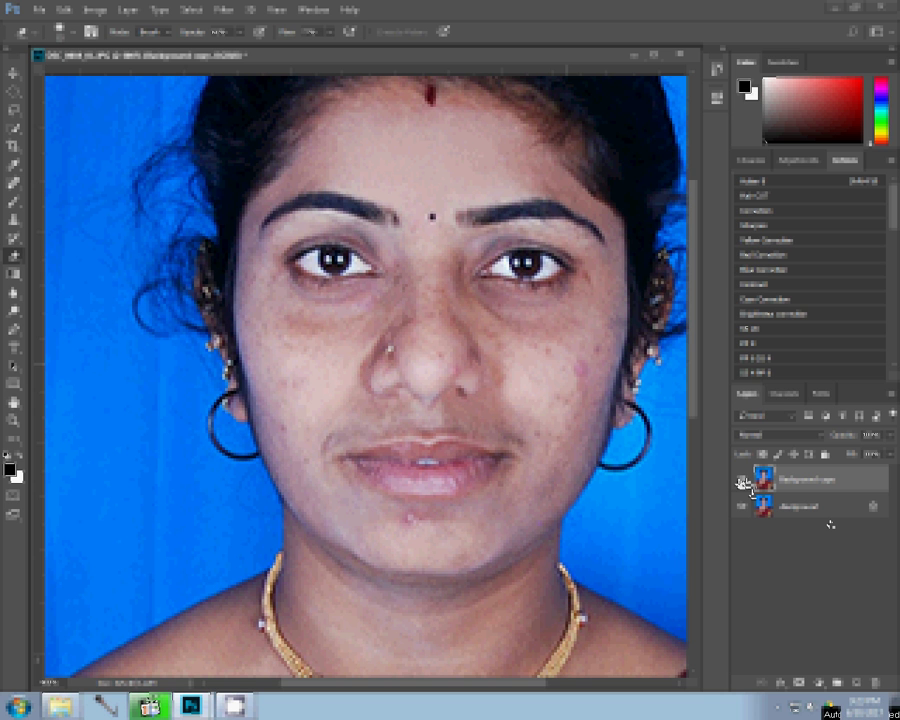
left_click_drag(745, 484, 775, 500)
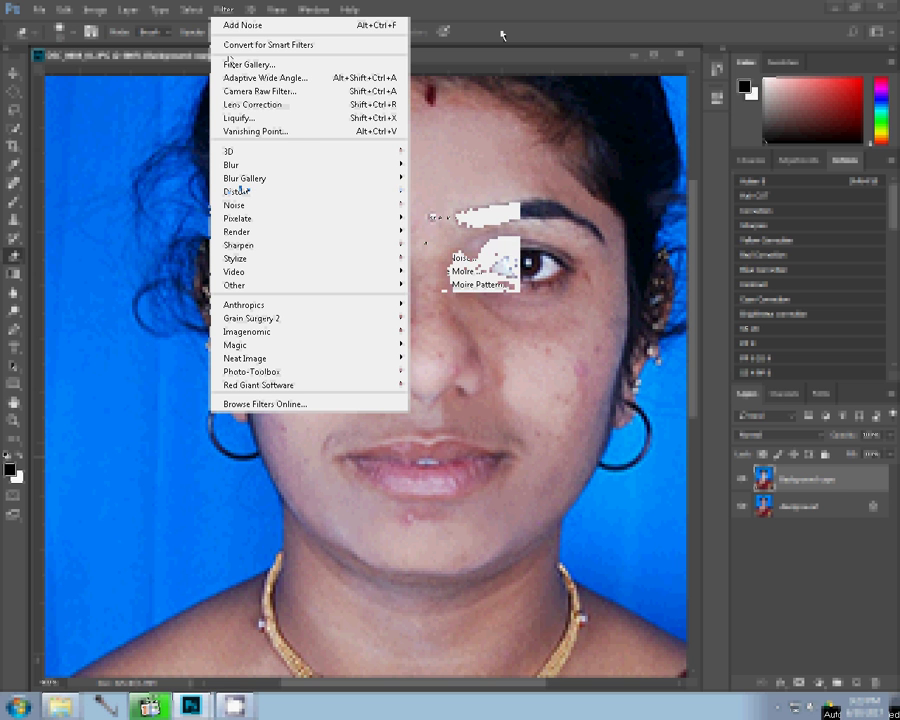
mouse_move(300, 164)
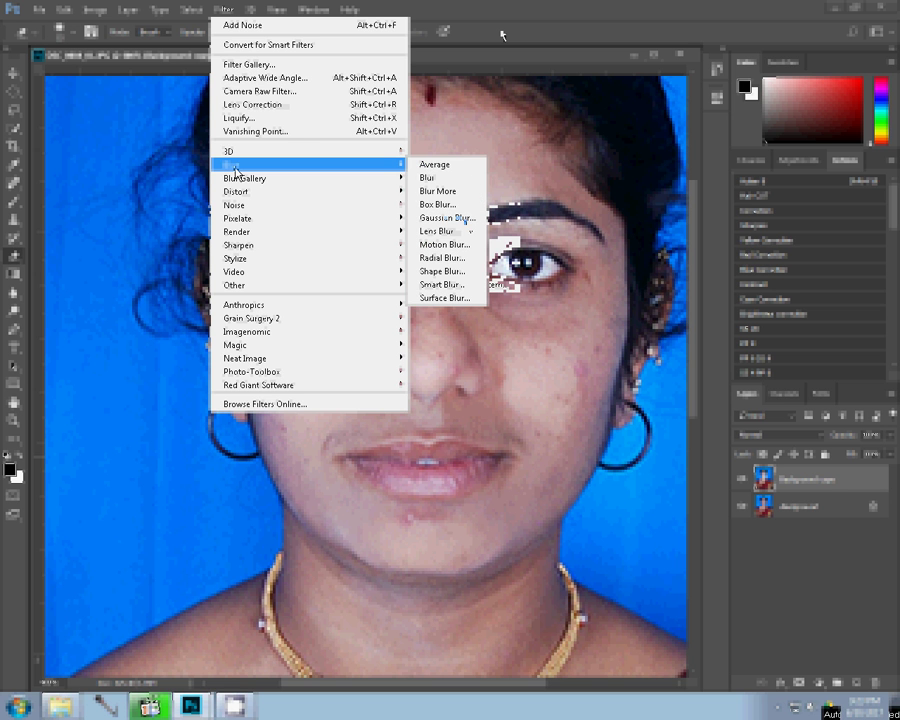
Step: Apply a Gaussian Blur to the portrait, then make the Background copy layer active
left_click(455, 217)
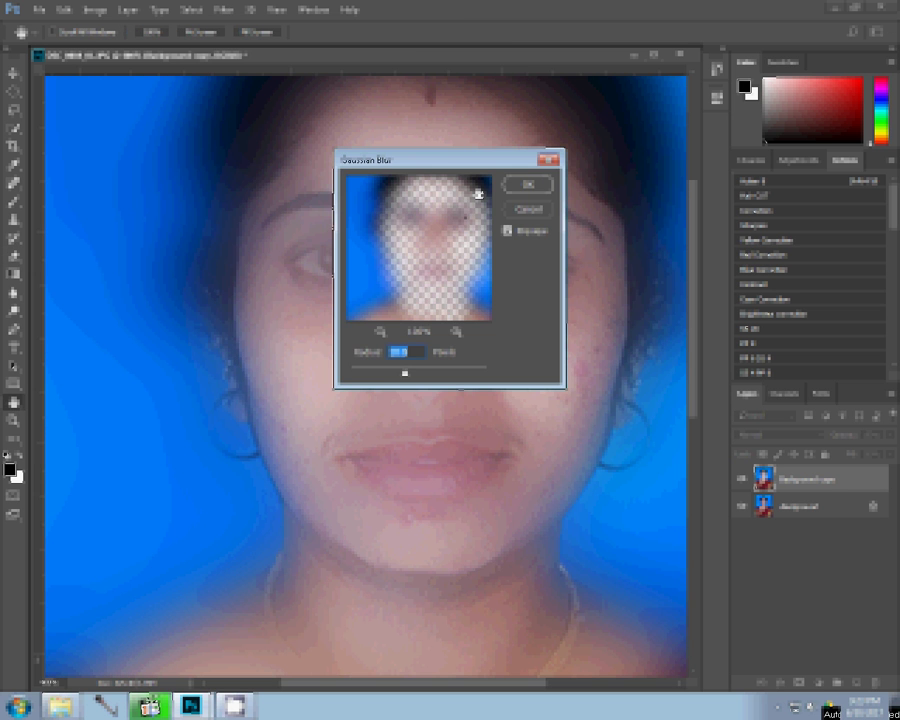
left_click(528, 212)
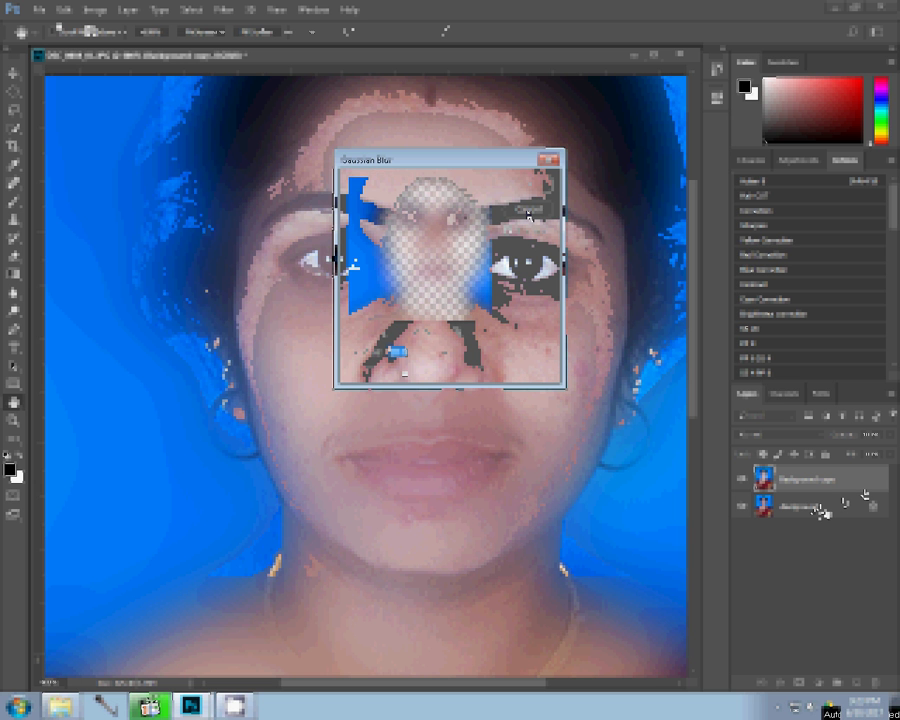
left_click(227, 10)
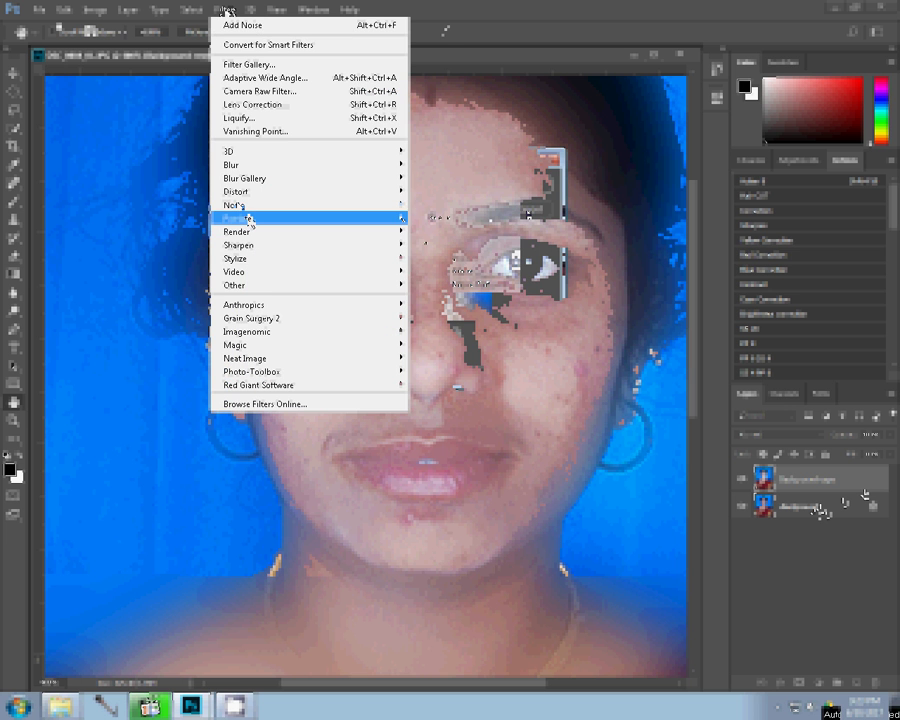
mouse_move(236, 164)
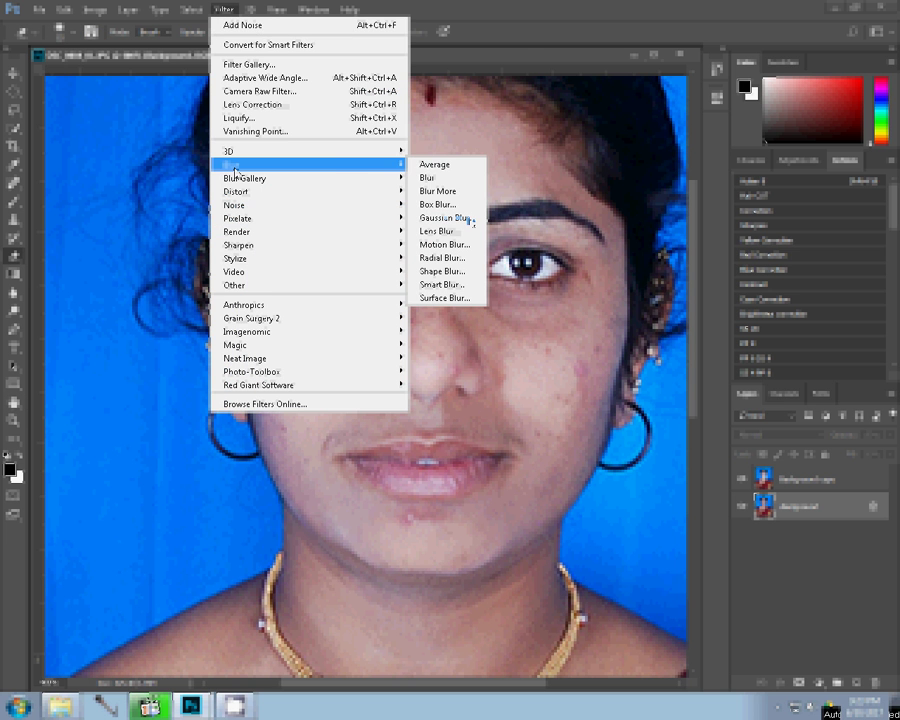
left_click(450, 217)
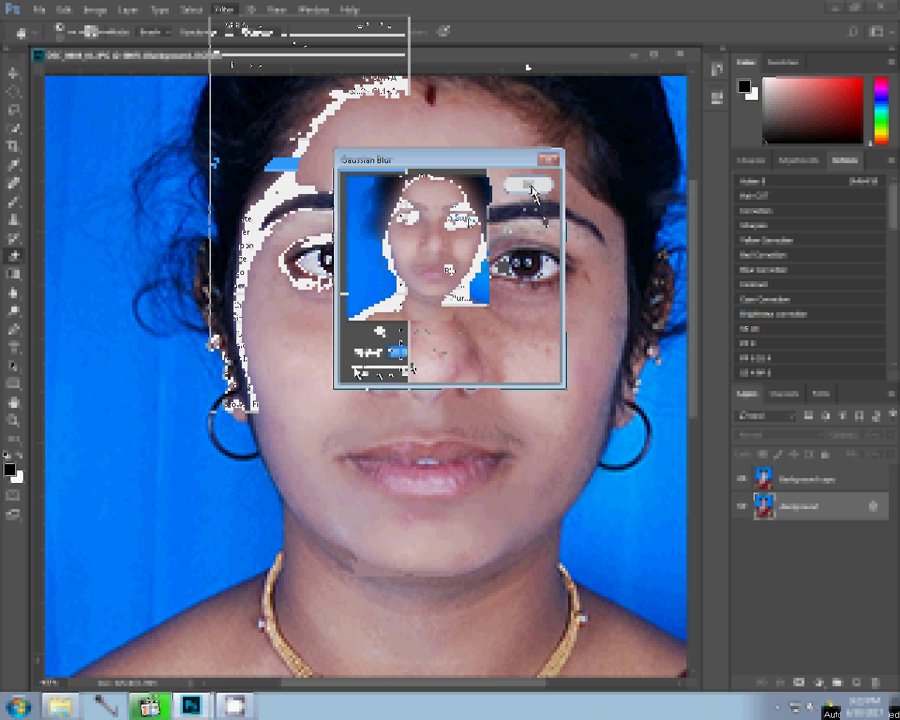
left_click(529, 187)
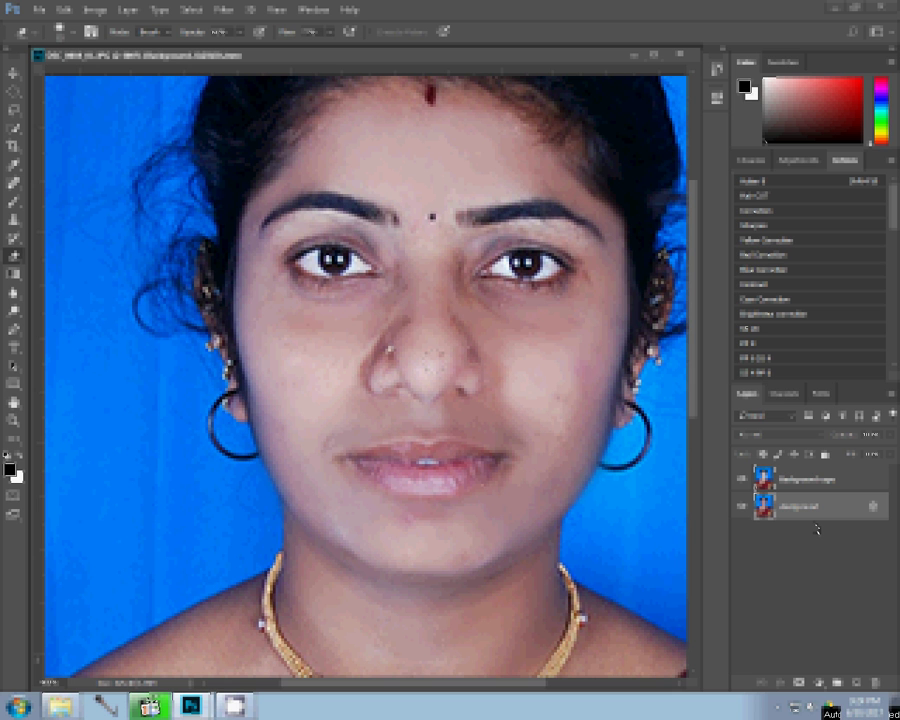
left_click(800, 479)
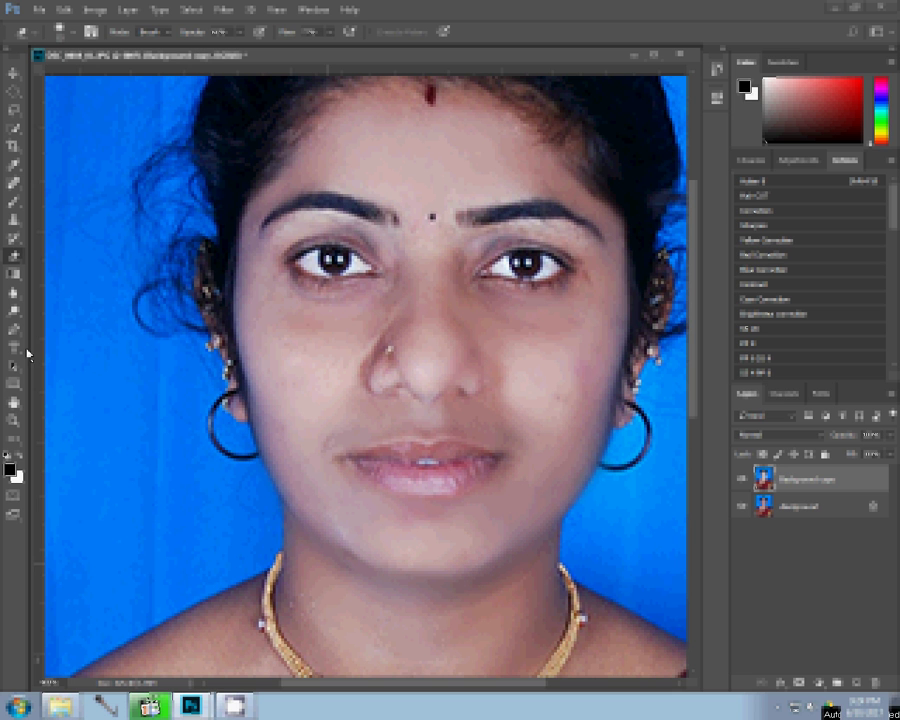
Step: Flatten the layers into one Background and fit the whole photo on screen
left_click(17, 420)
left_click(141, 18)
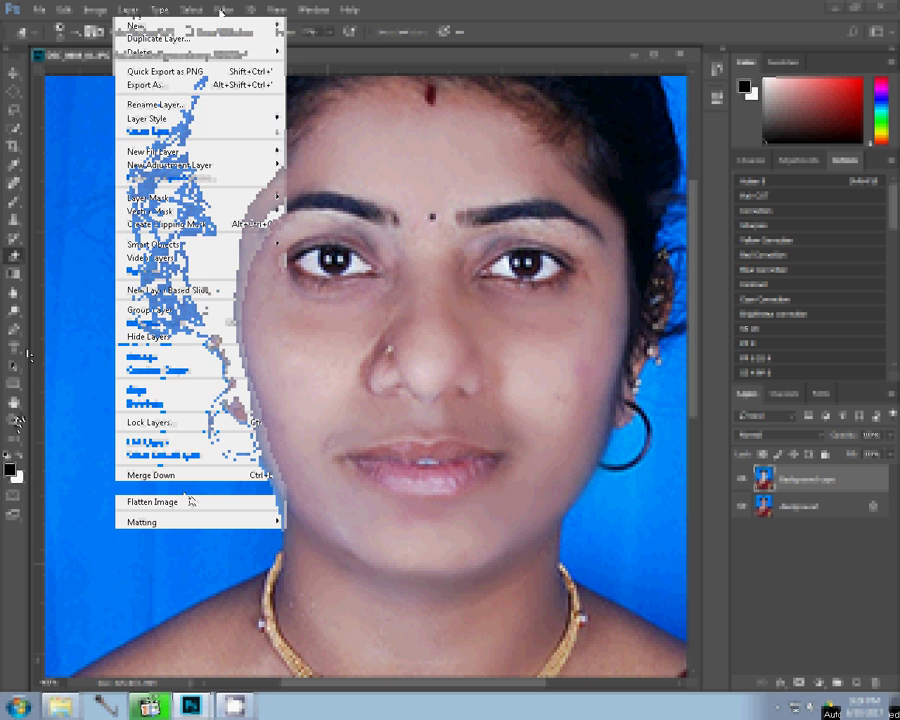
left_click(190, 500)
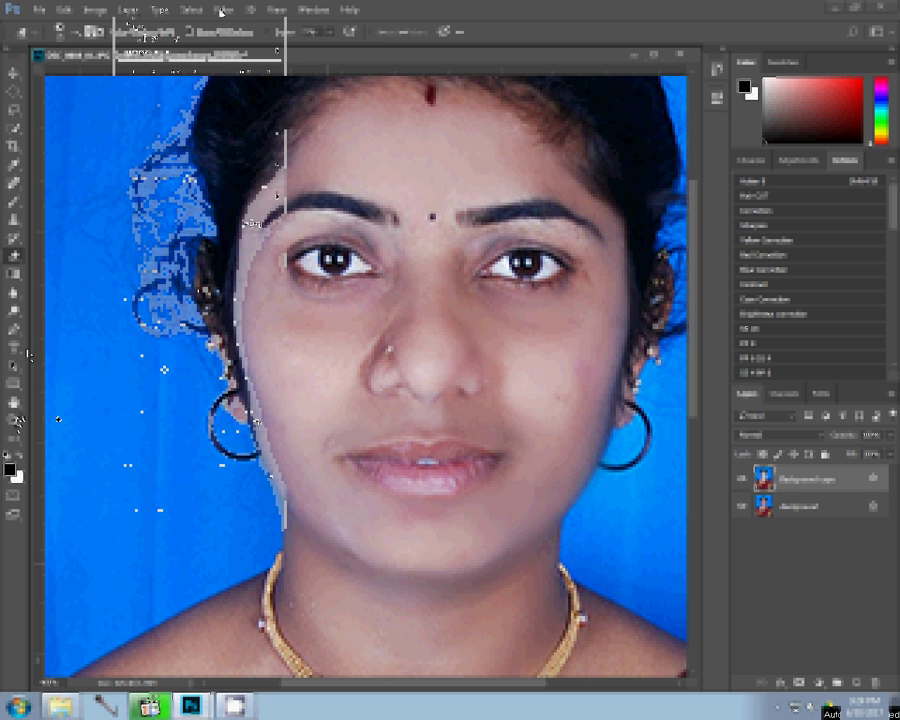
right_click(515, 337)
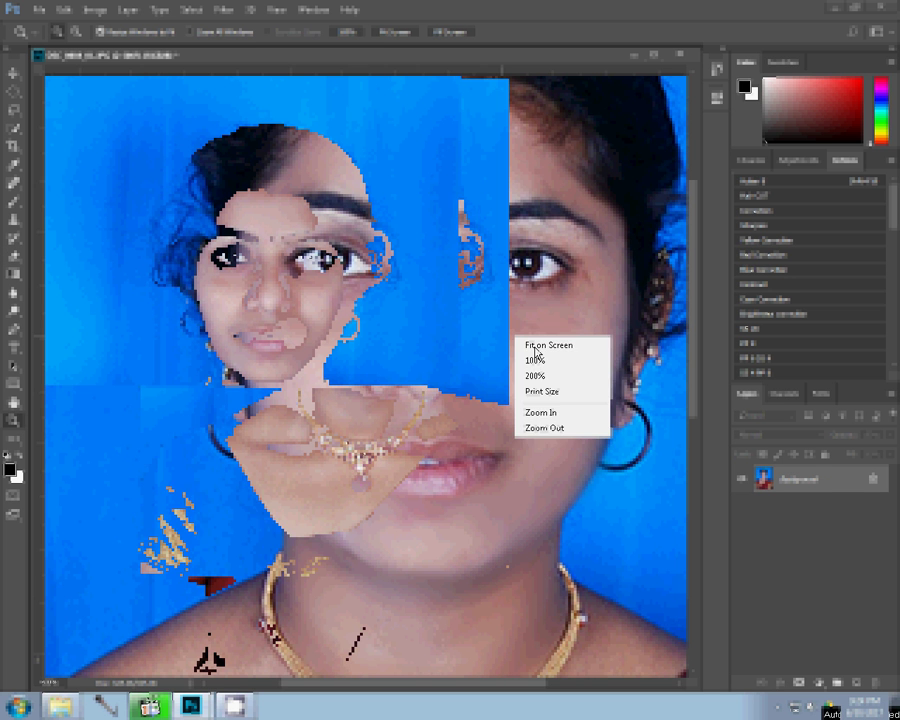
left_click(535, 349)
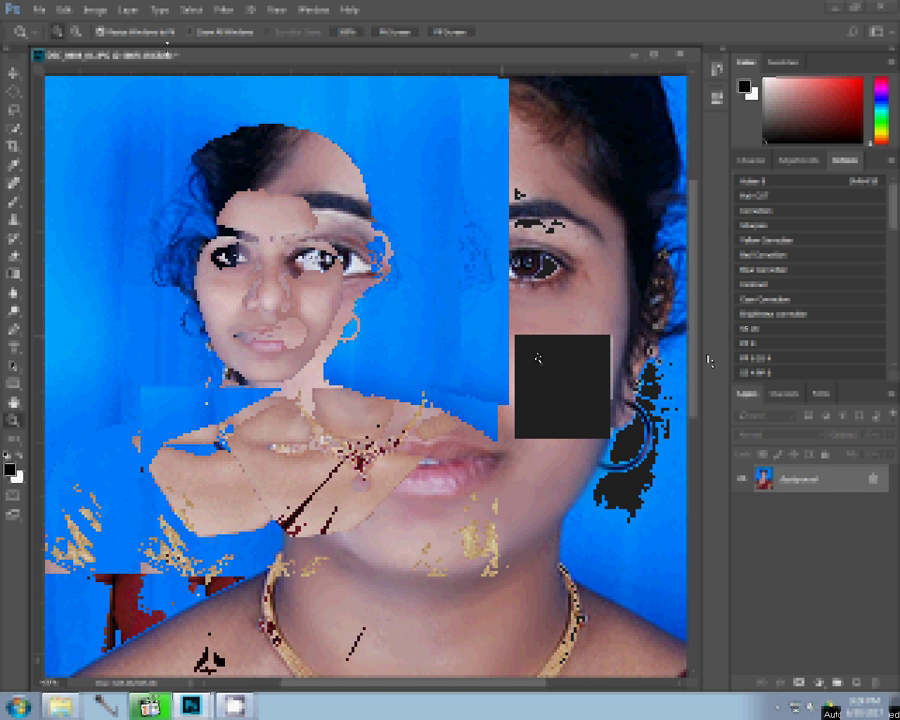
left_click(94, 11)
mouse_move(116, 45)
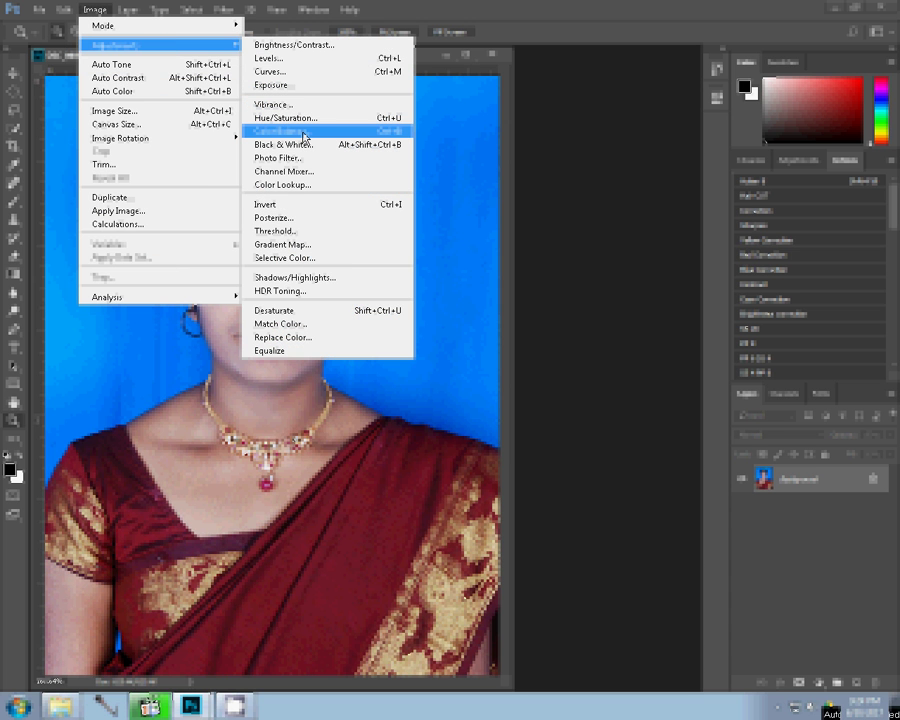
Step: Apply a Color Balance adjustment to the flattened portrait
left_click(304, 137)
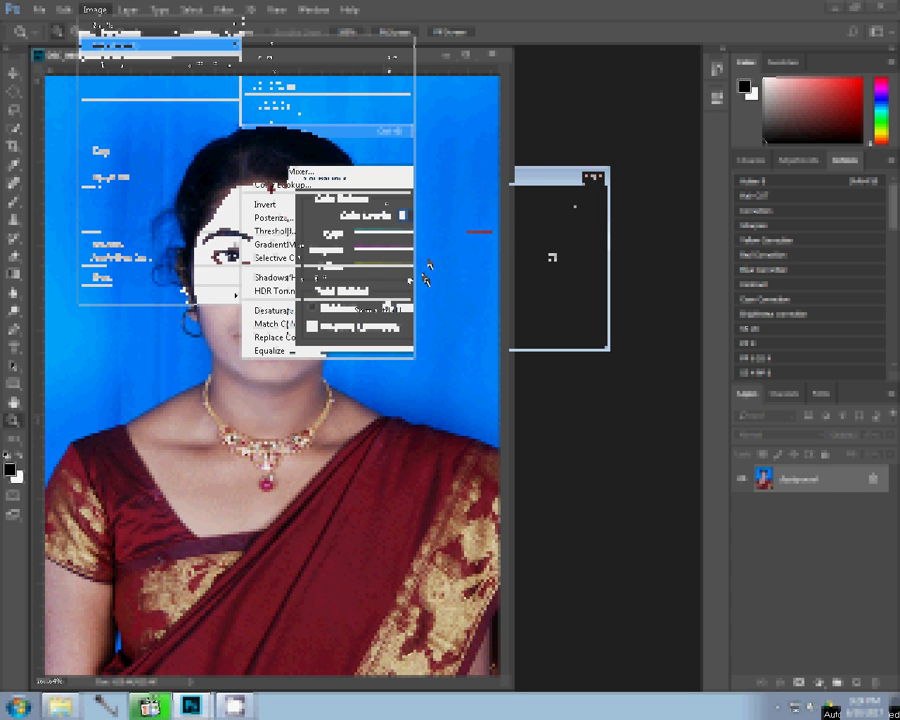
left_click(570, 211)
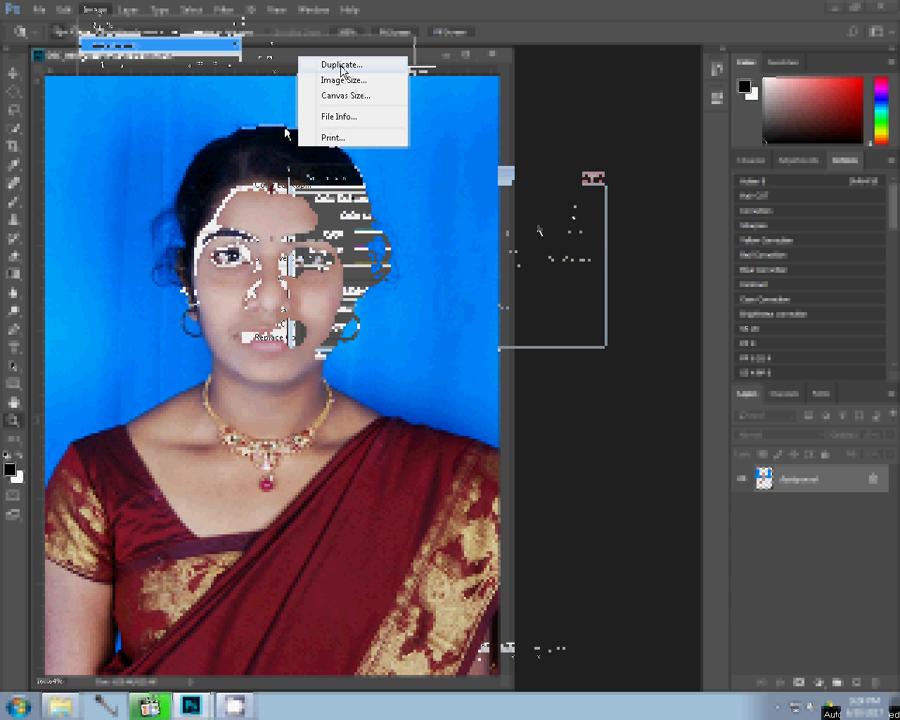
Step: Duplicate the retouched portrait document and close the original
left_click(341, 65)
left_click(566, 237)
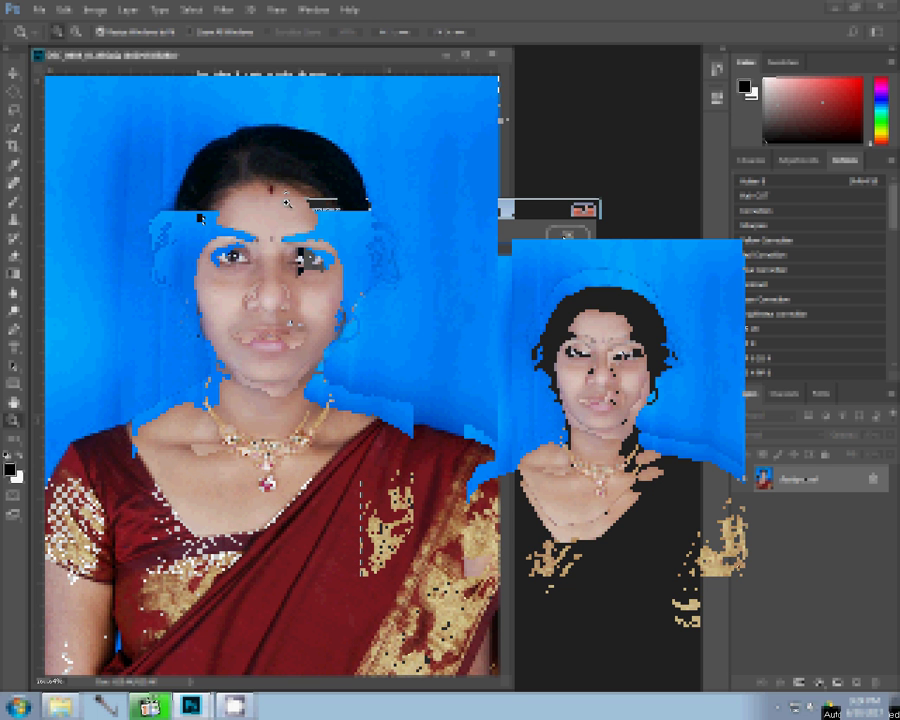
left_click(493, 55)
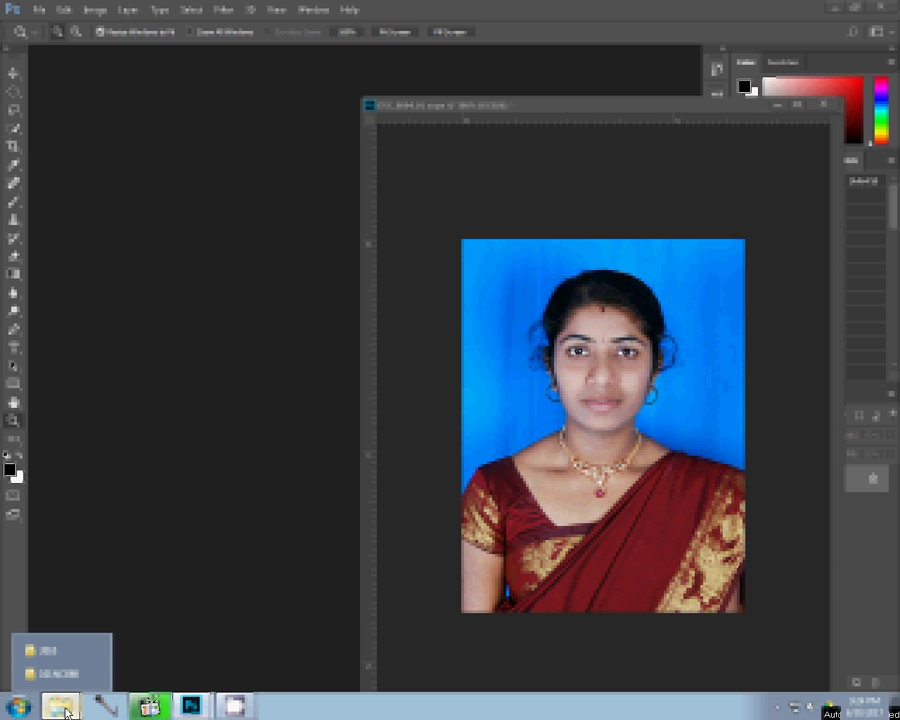
Step: Open Explorer's Google Photos > 2010 folder and drag the blue portrait photo toward Photoshop
left_click(66, 712)
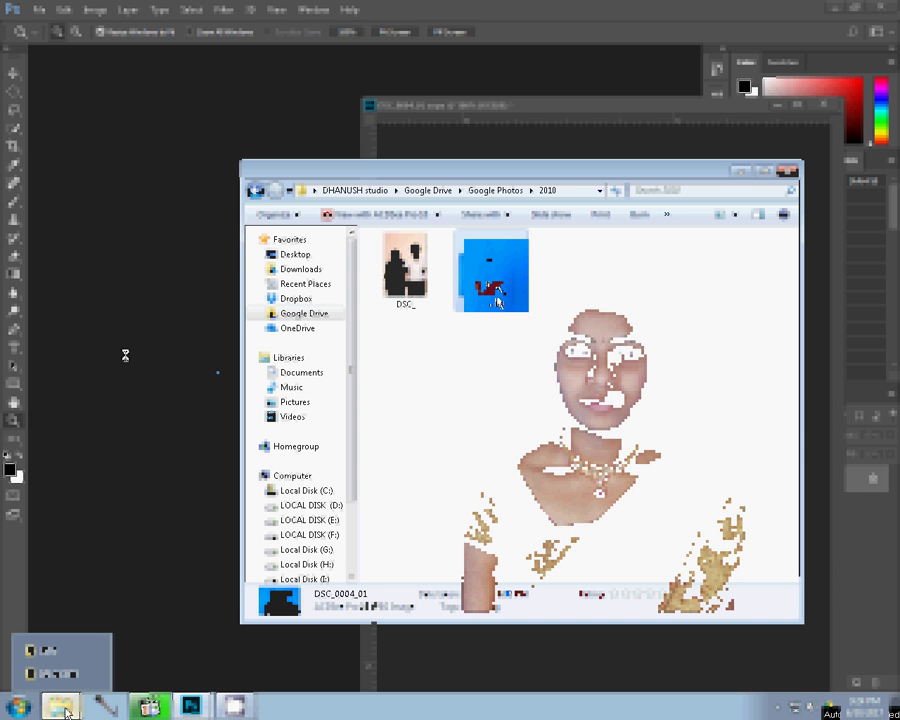
left_click_drag(125, 354, 148, 344)
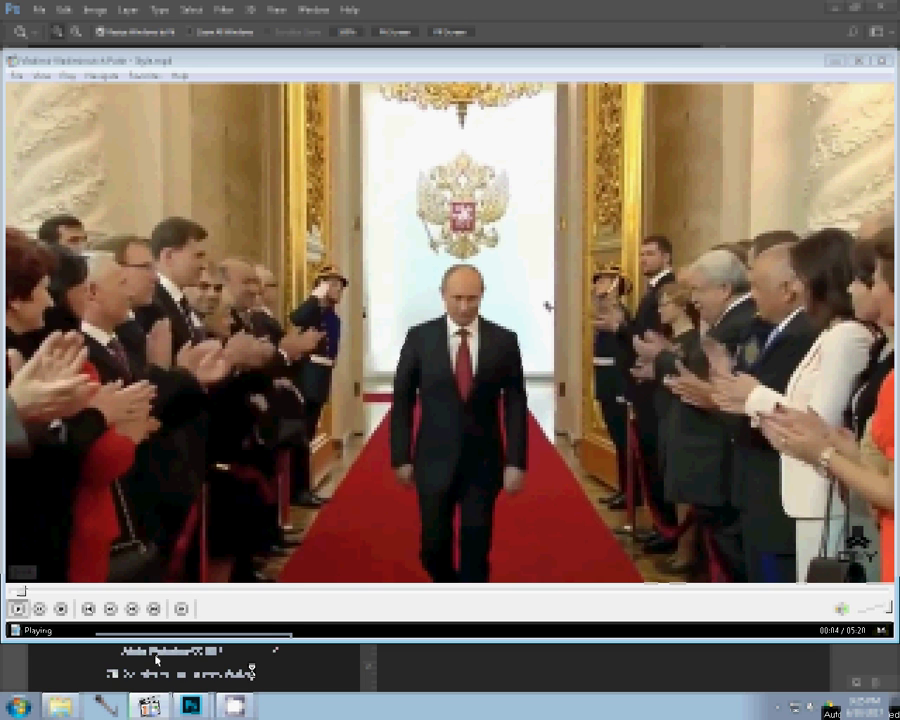
Step: Switch from Media Player Classic back to Photoshop, where the original portrait photo is open
left_click(156, 660)
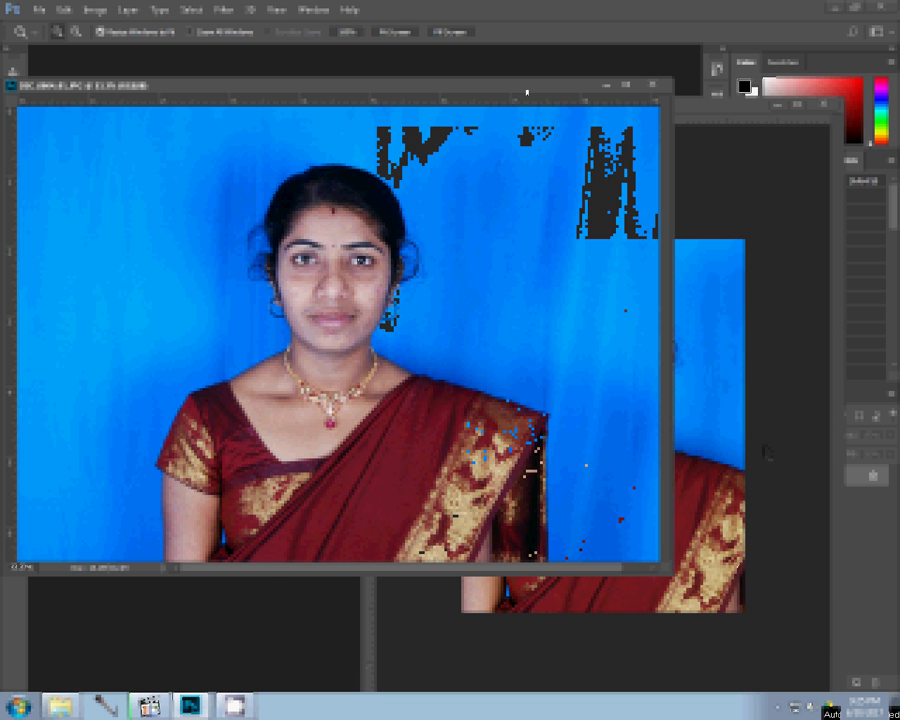
Step: Move the newly opened photo window aside and set the portrait copy to Fill Screen
left_click_drag(527, 91, 397, 107)
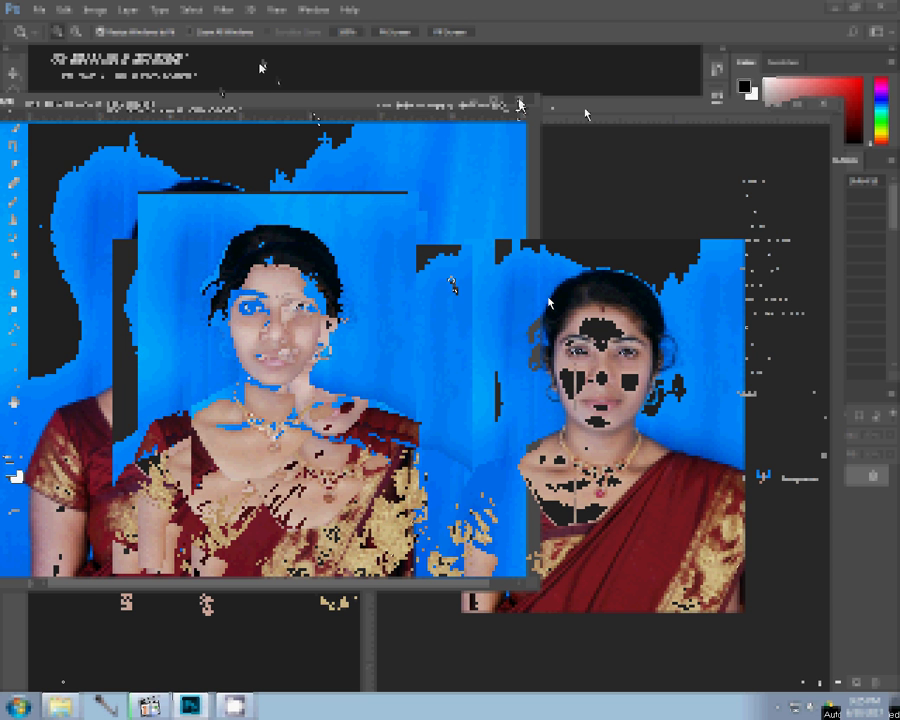
left_click(452, 37)
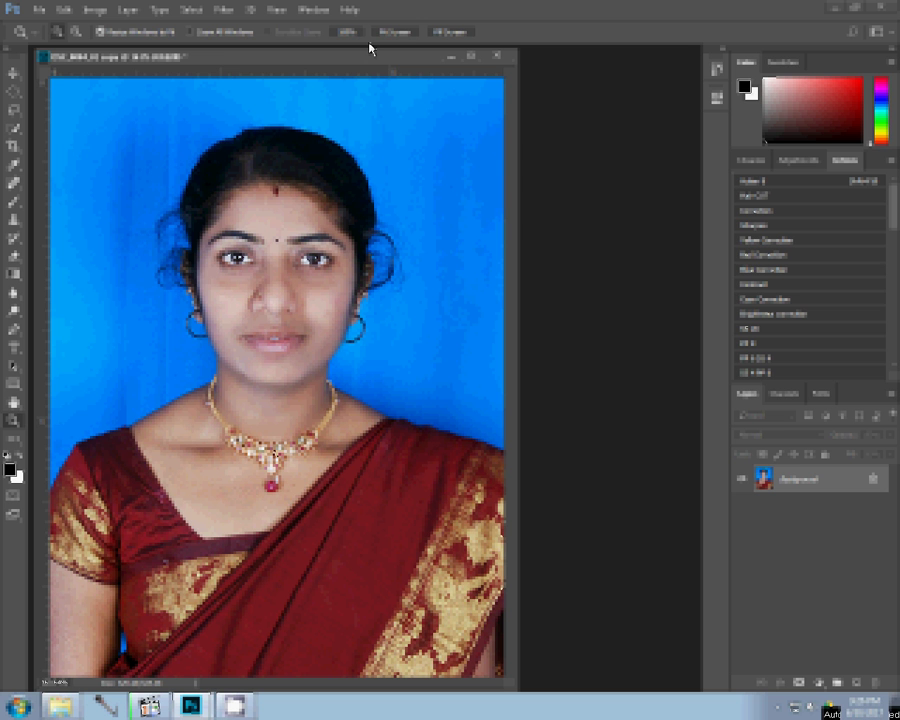
left_click(36, 12)
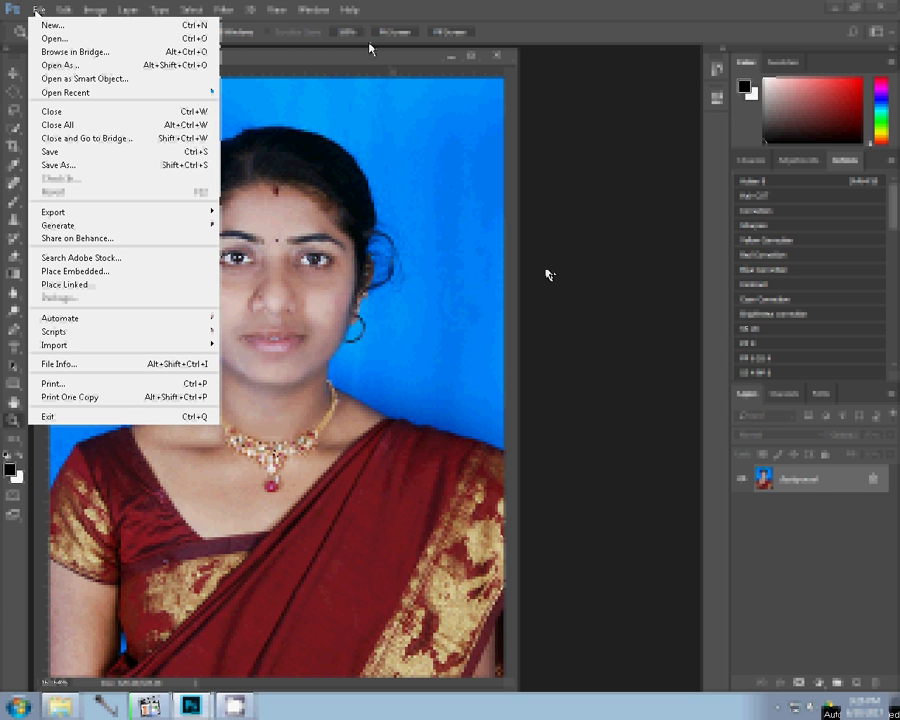
left_click(548, 273)
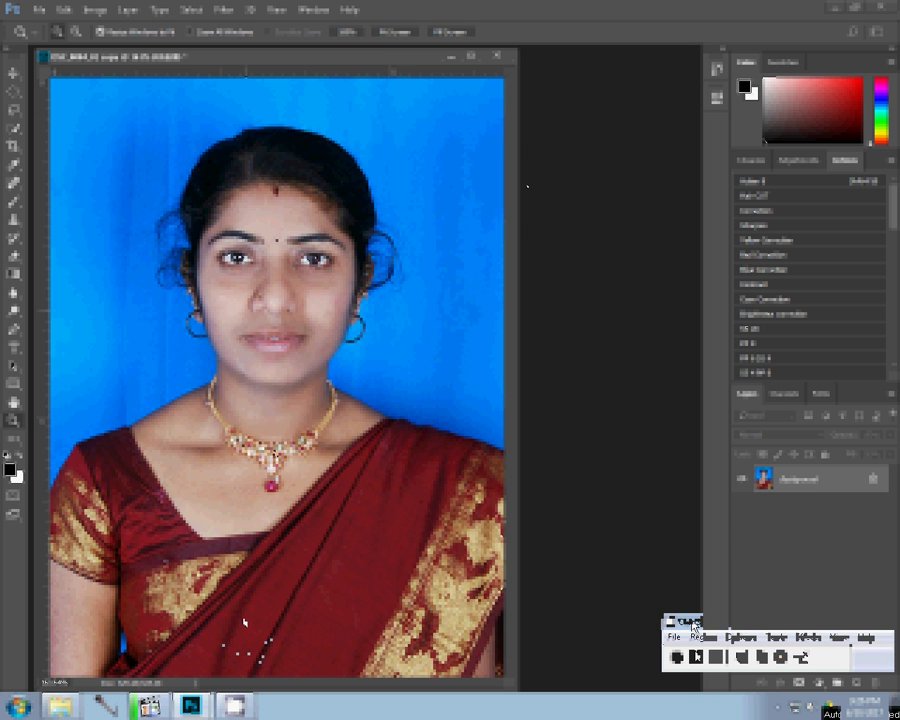
Step: Create a blank white 6 x 4 inch landscape document at 300 ppi
key("ctrl+n")
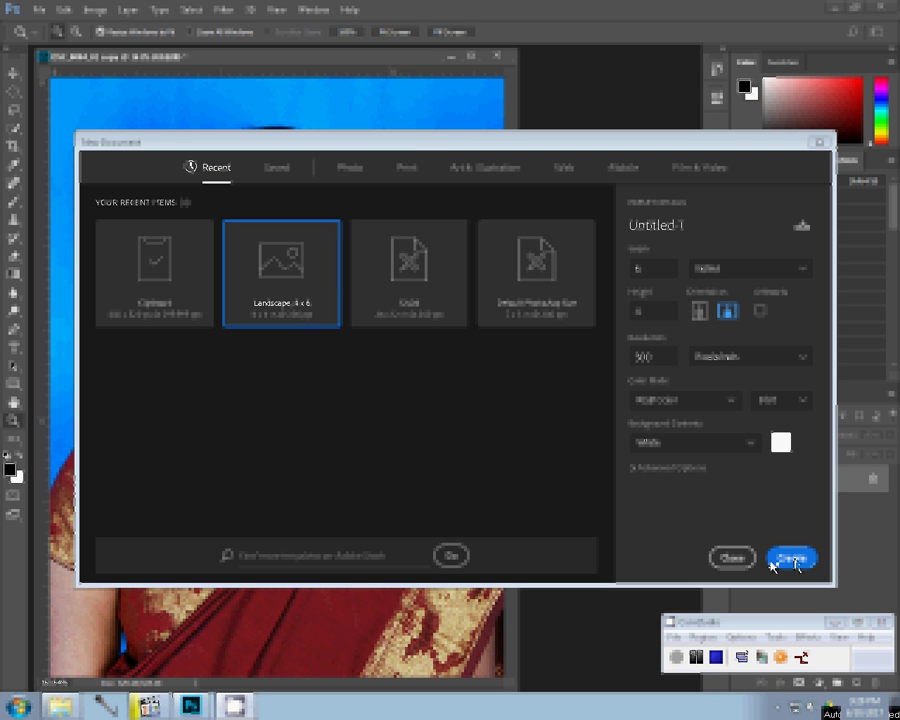
left_click(795, 562)
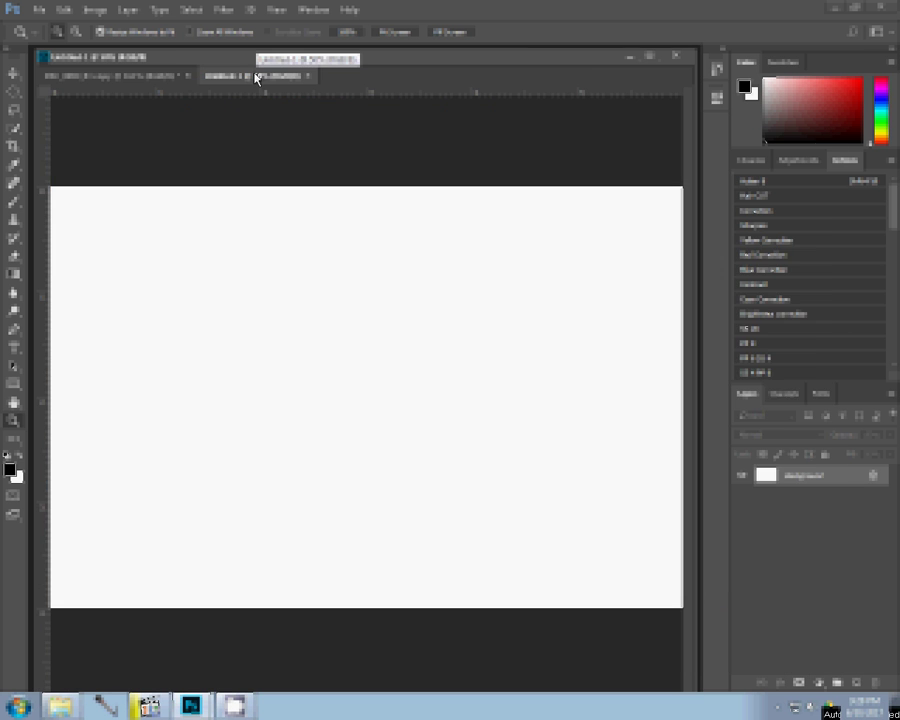
Step: Float the Untitled-1 sheet, paste the portrait as Layer 1, and shrink it into the top-left corner
left_click_drag(256, 82, 233, 145)
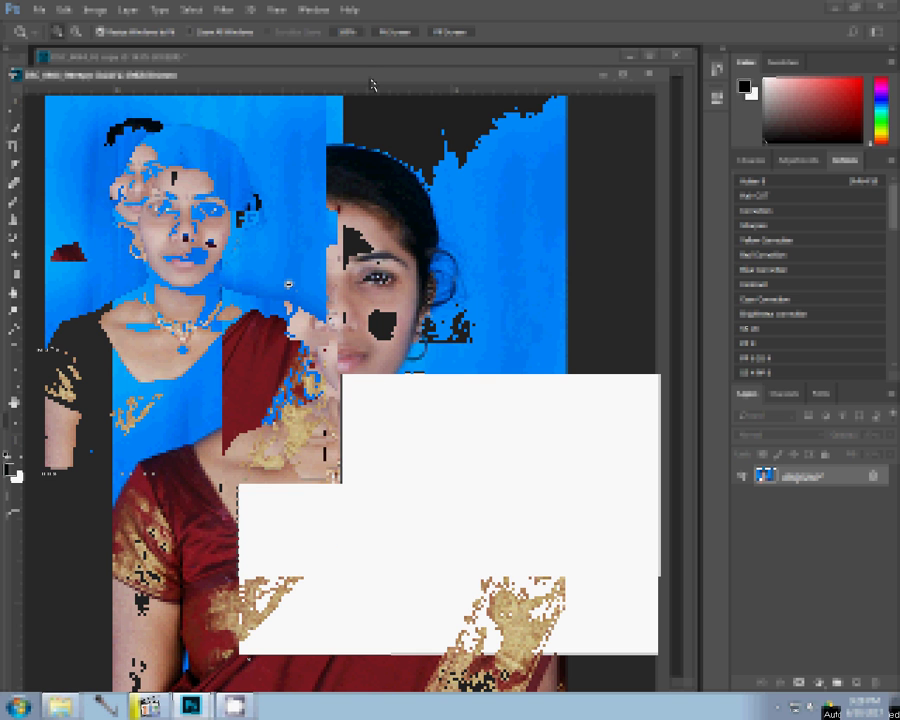
left_click(18, 80)
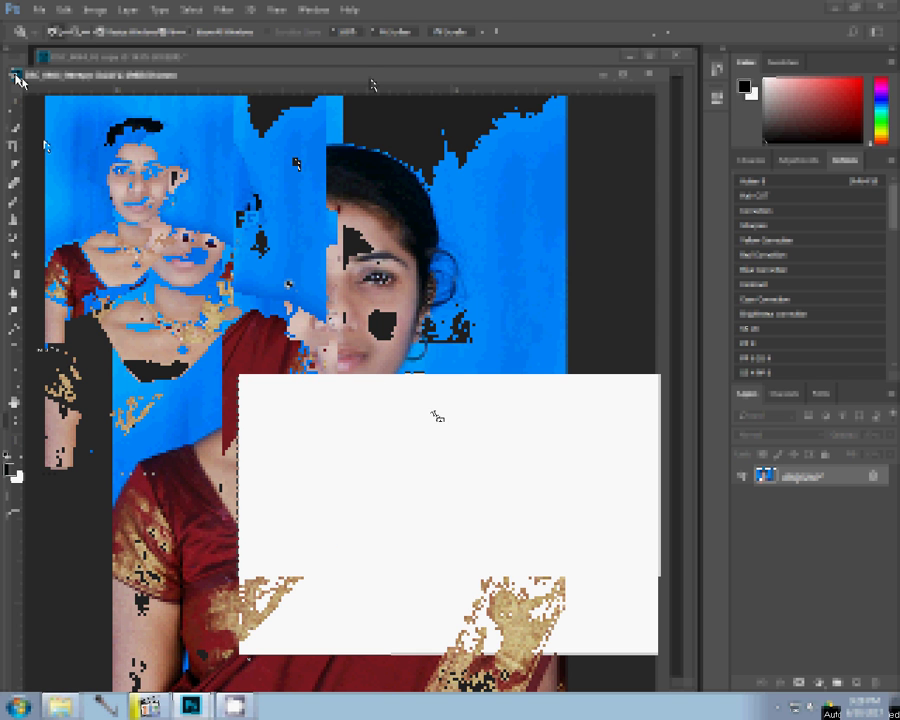
key("ctrl+v")
mouse_move(370, 510)
left_mouse_down()
mouse_move(300, 405)
mouse_move(310, 382)
left_mouse_up()
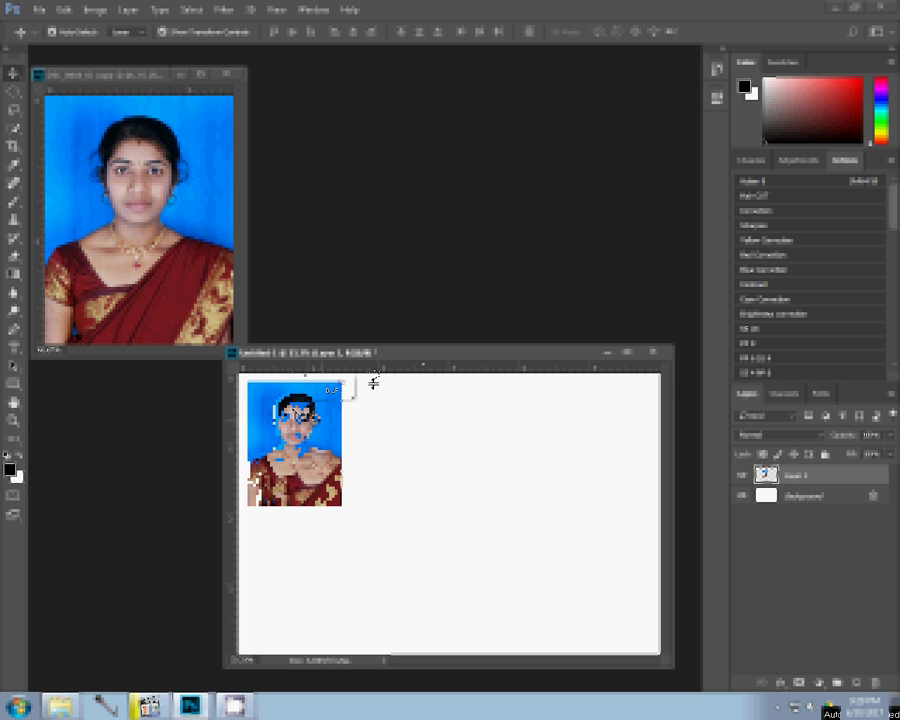
Step: Add a top guide and duplicate the portrait into a row of four across the top
left_click_drag(376, 370, 385, 377)
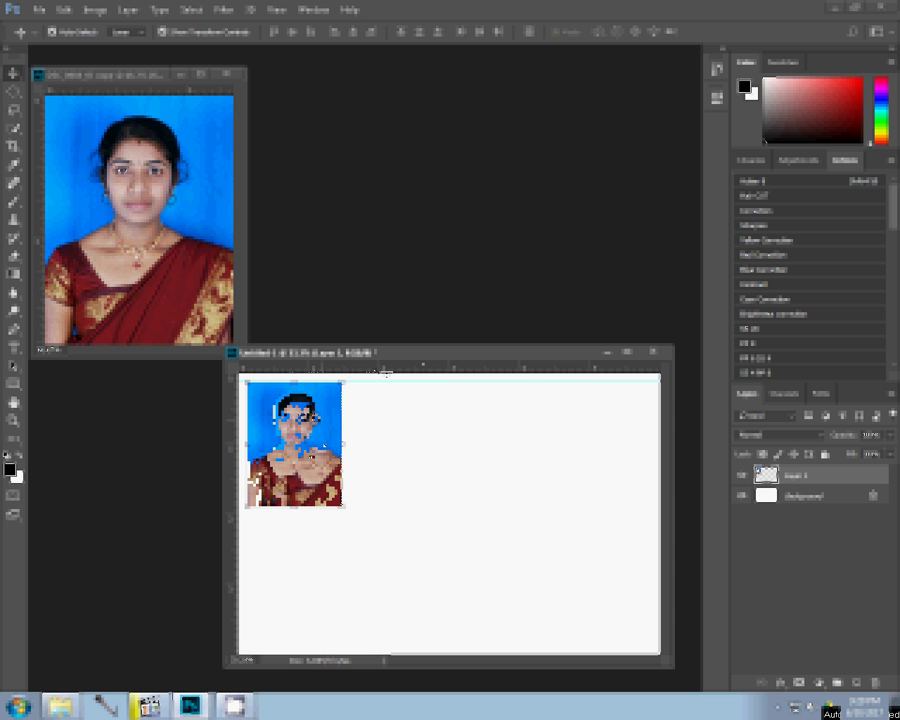
mouse_move(307, 418)
left_mouse_down()
mouse_move(497, 440)
mouse_move(484, 431)
left_mouse_up()
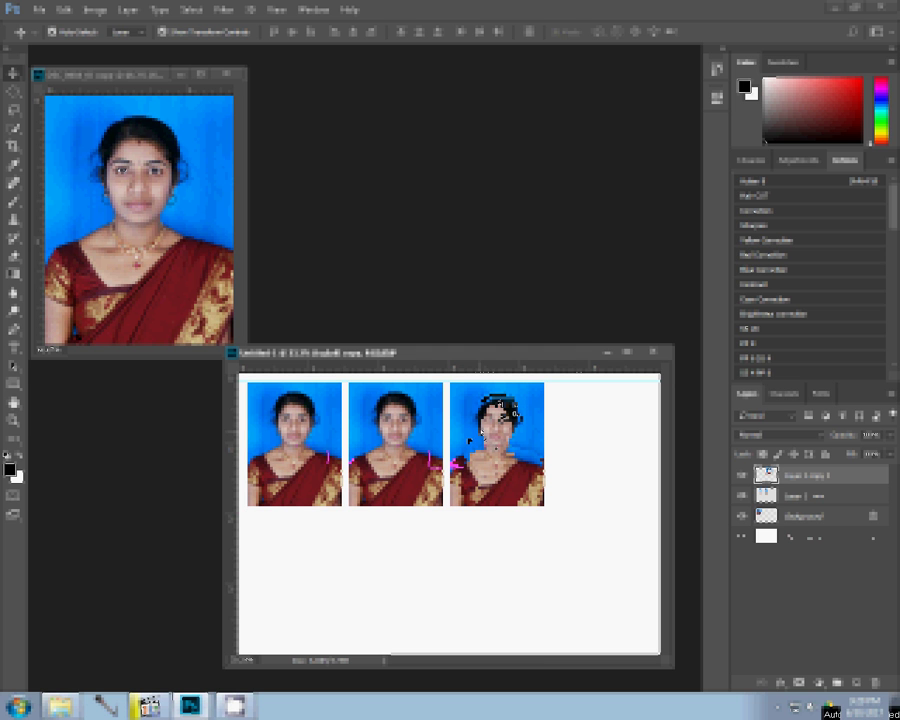
mouse_move(469, 440)
left_mouse_down()
mouse_move(558, 425)
mouse_move(548, 424)
left_mouse_up()
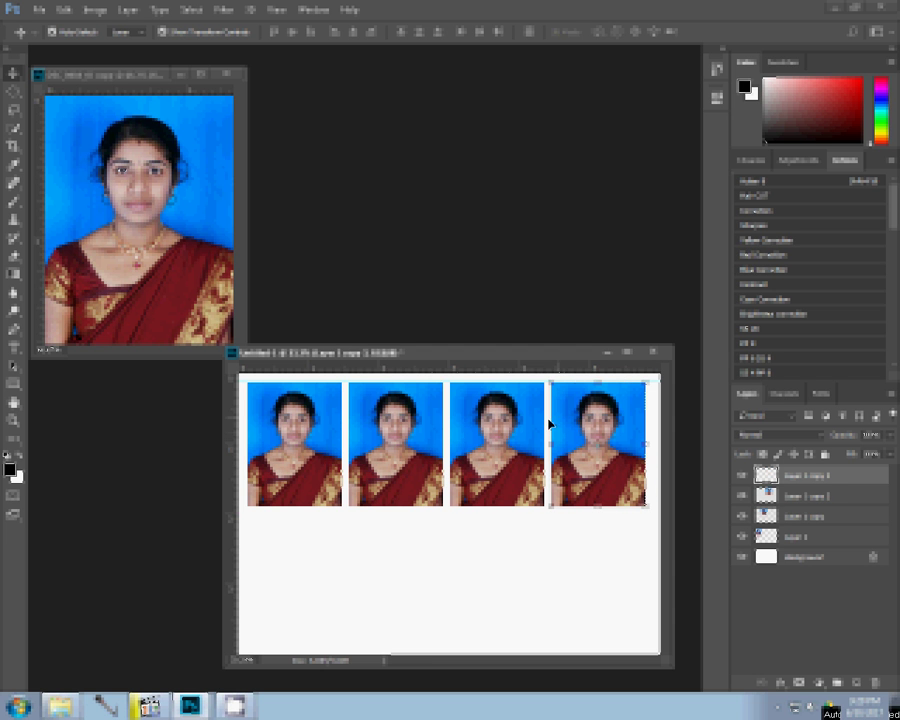
Step: Merge the top-row portrait layers into a single layer with Merge Down
right_click(833, 483)
left_click(639, 482)
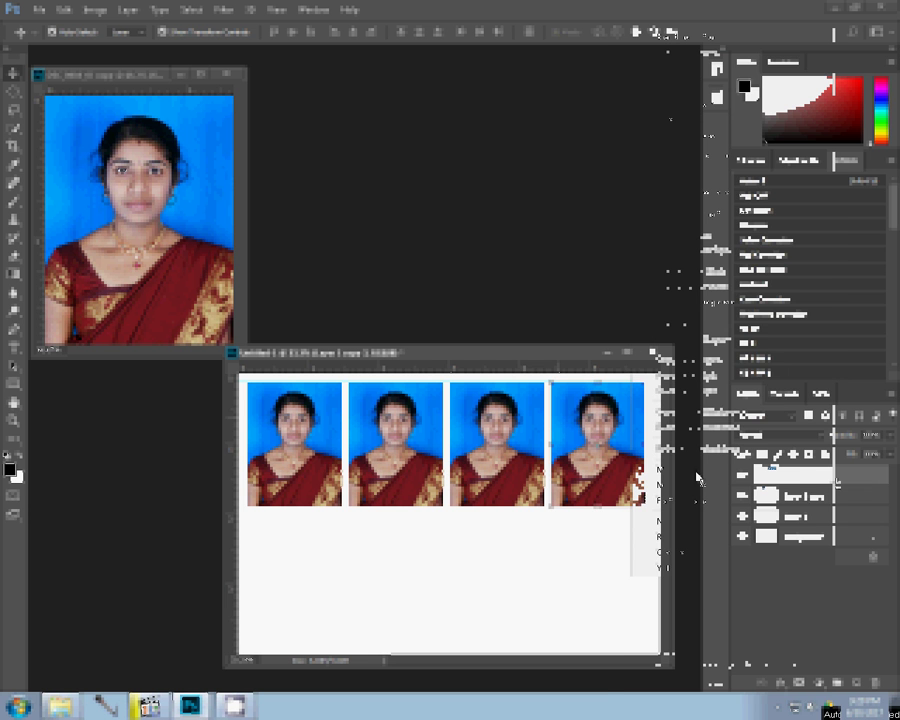
right_click(836, 485)
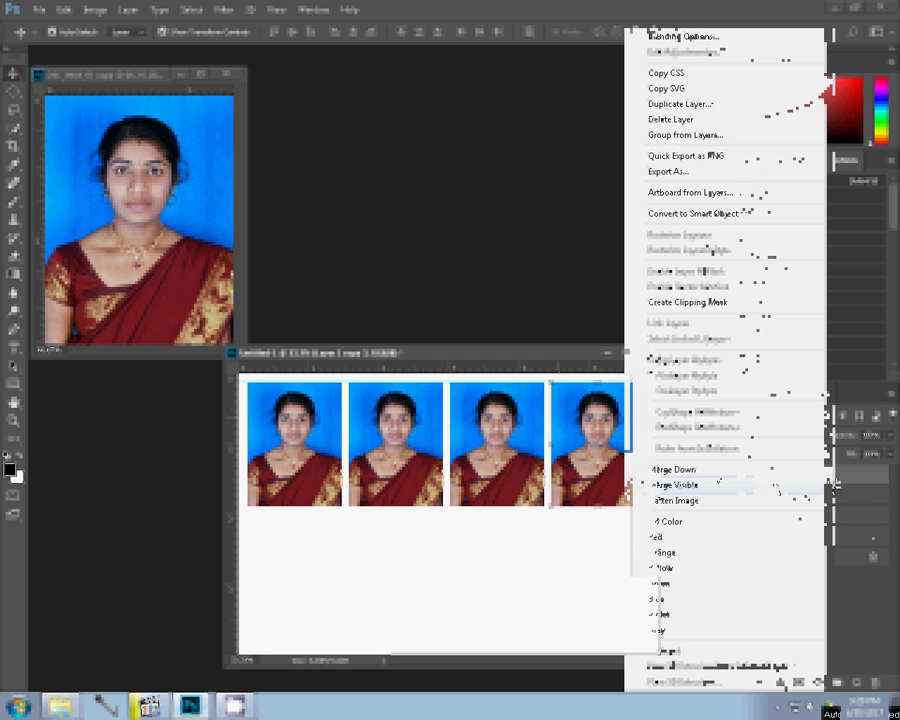
right_click(834, 483)
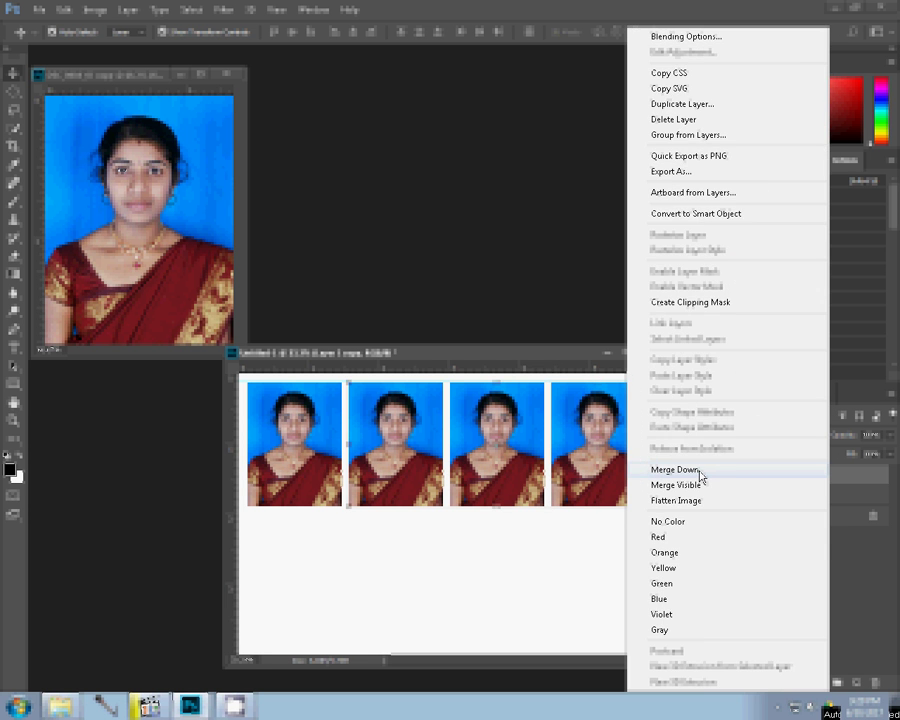
left_click(701, 477)
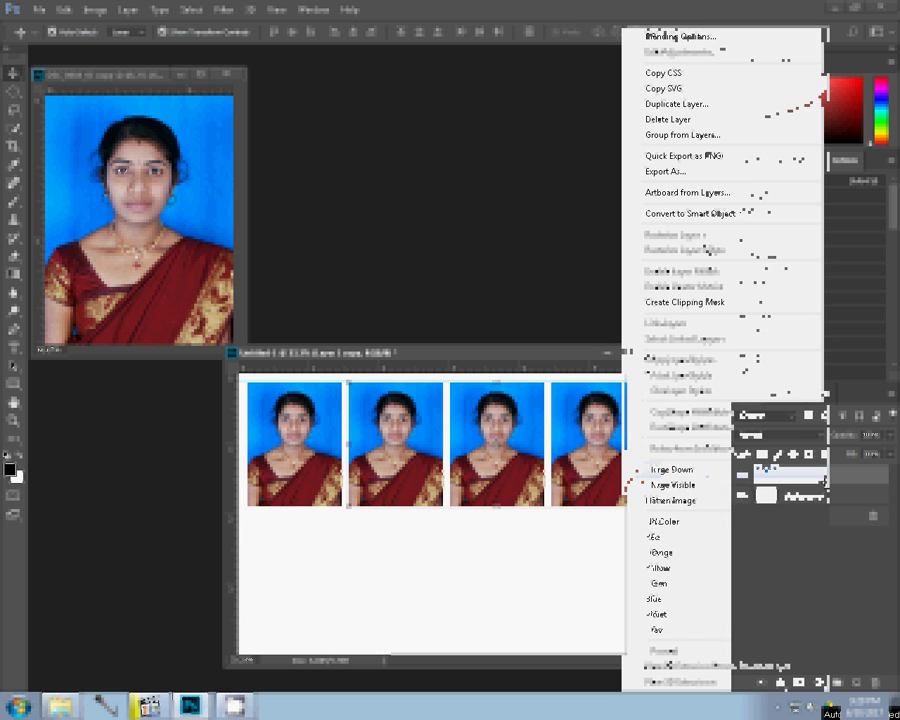
Step: Duplicate the merged row, move the copy down as a second row, and link both rows
right_click(834, 483)
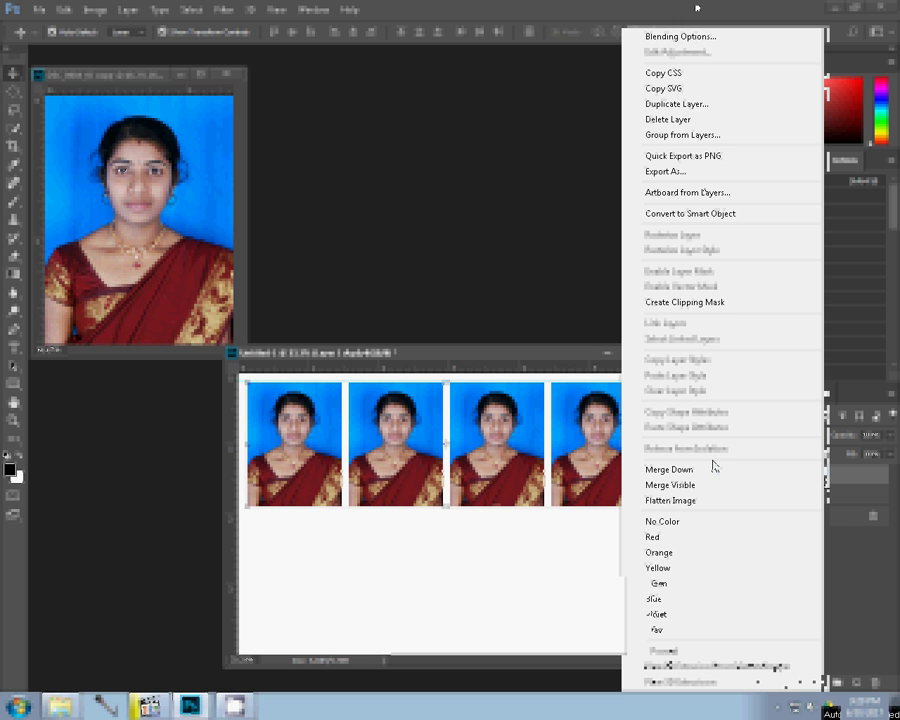
left_click(675, 105)
left_click(572, 214)
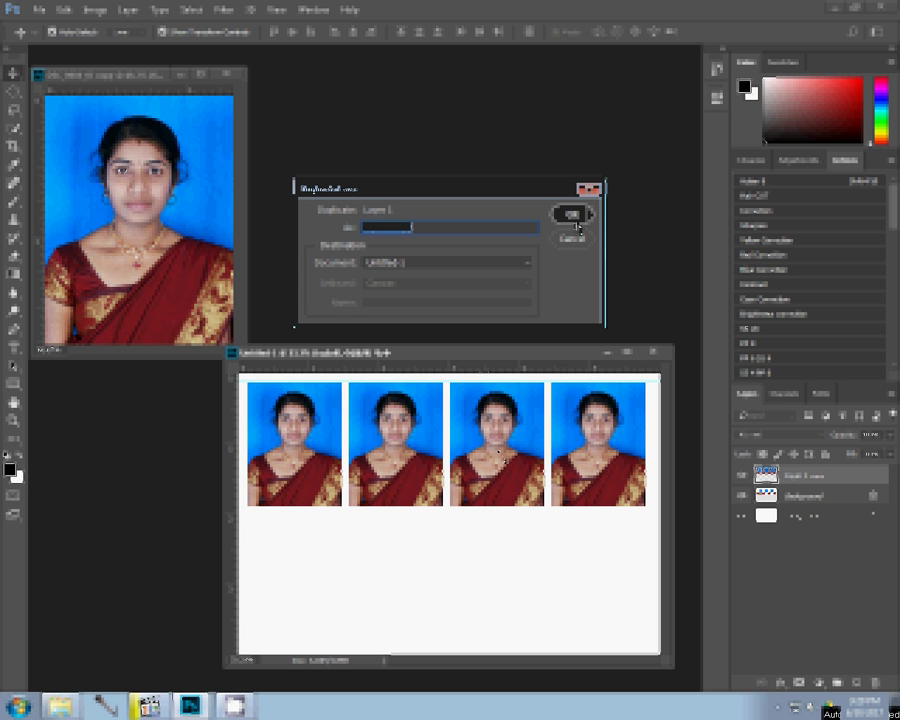
left_click_drag(498, 451, 484, 537)
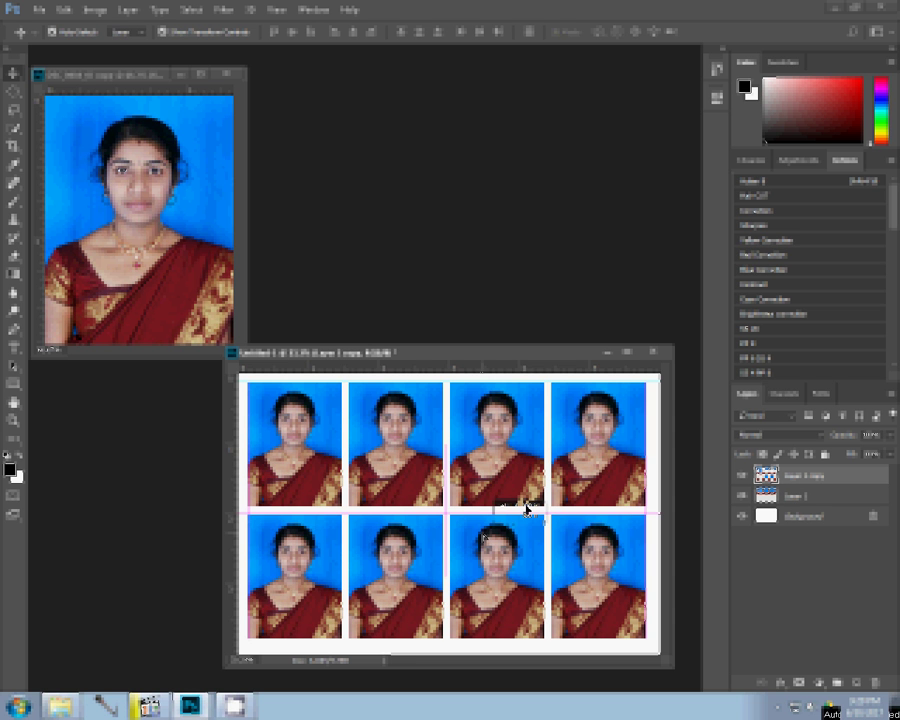
left_click(127, 10)
left_click(193, 430)
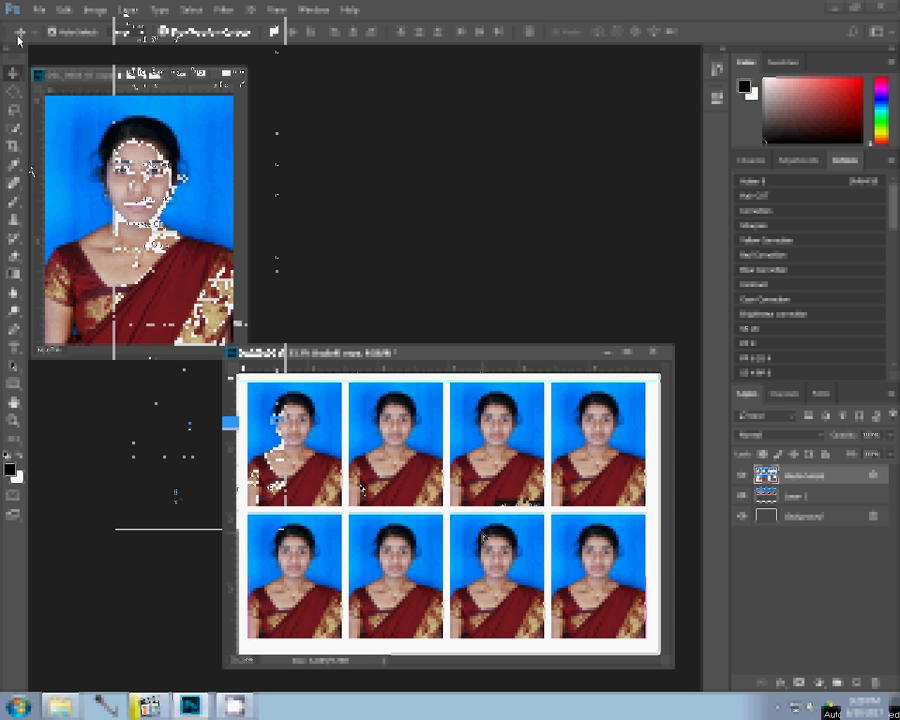
left_click(38, 10)
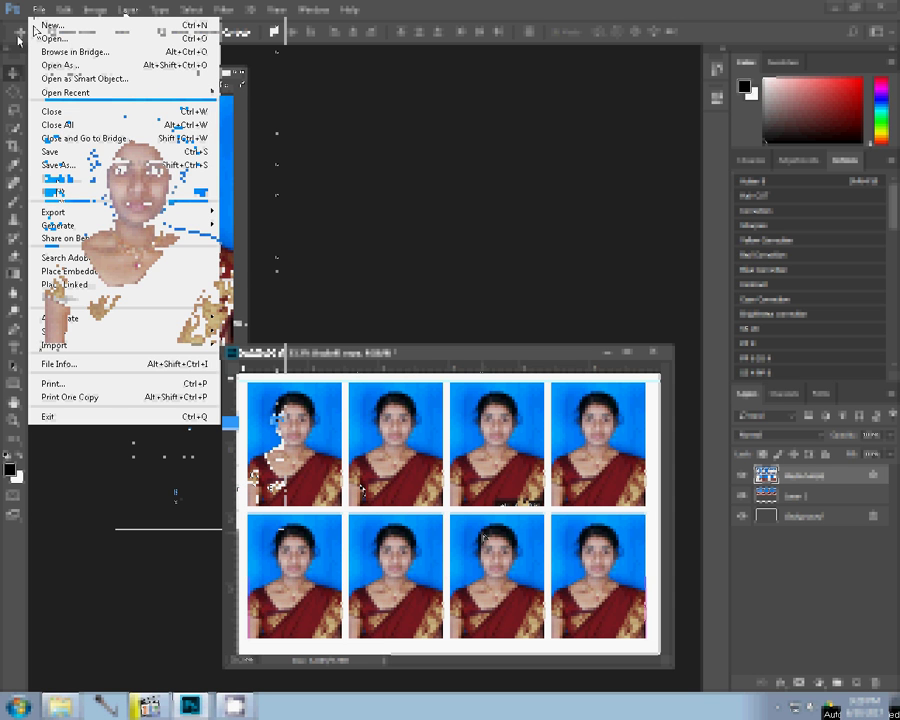
Step: Save the sheet as a JPEG named 's1 passport' in the Pictures library
left_click(413, 492)
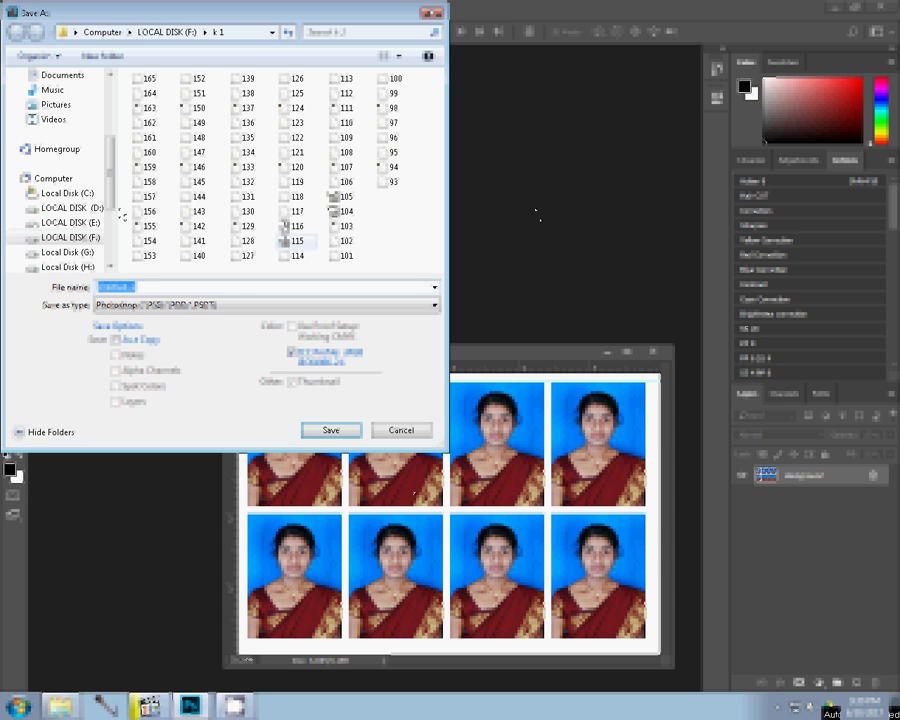
left_click(56, 105)
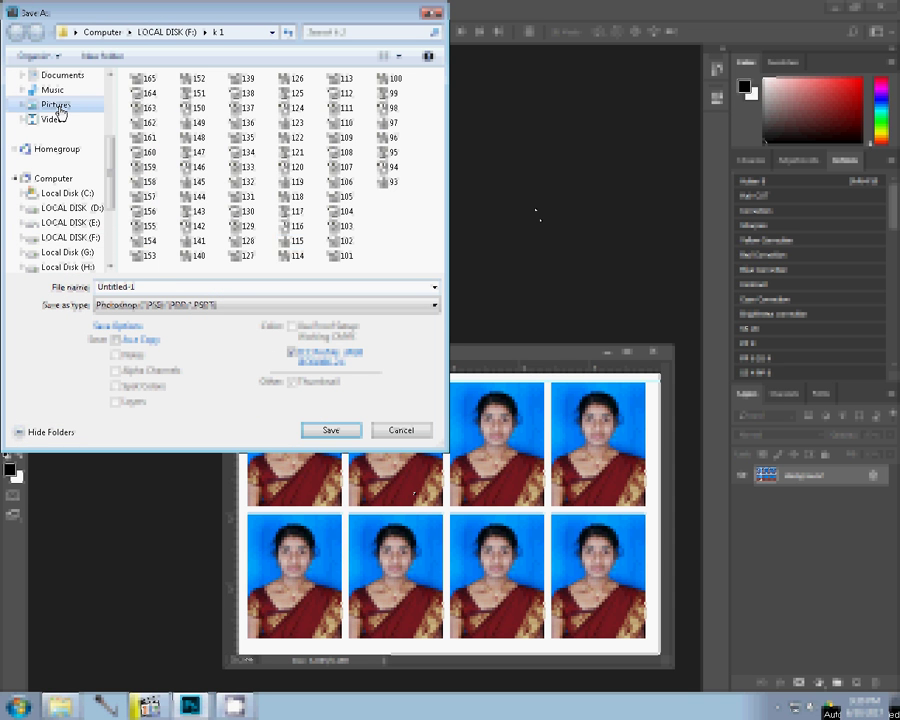
left_click(150, 305)
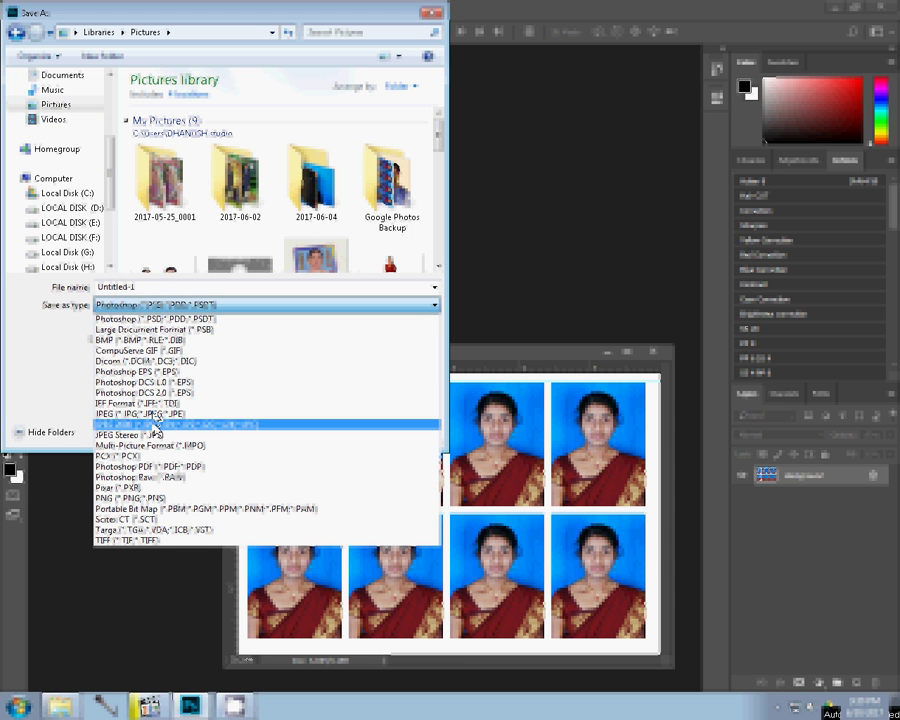
left_click(152, 414)
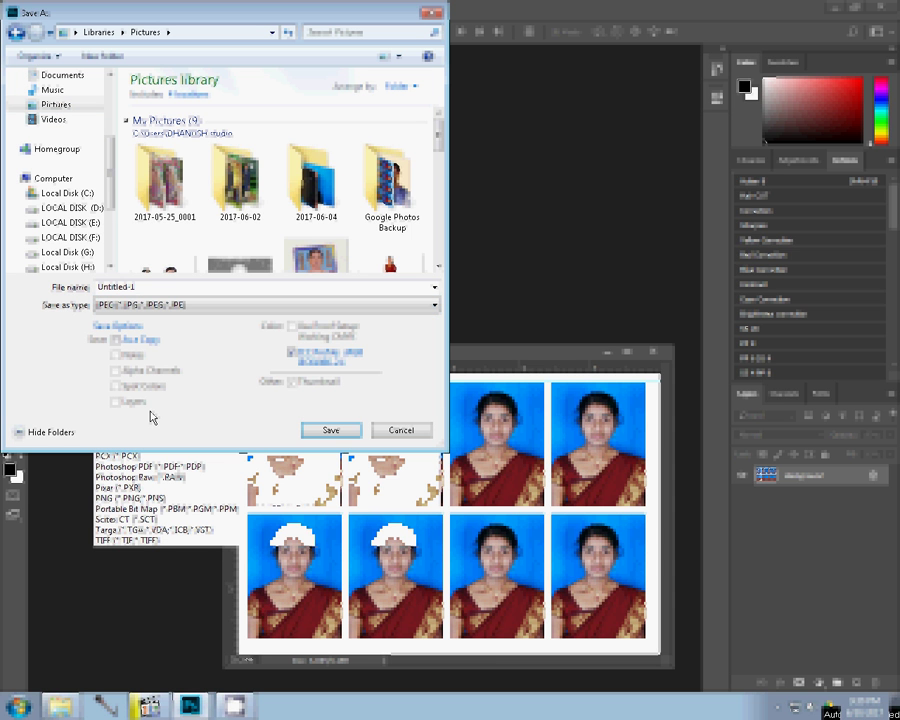
left_click(156, 287)
type("s")
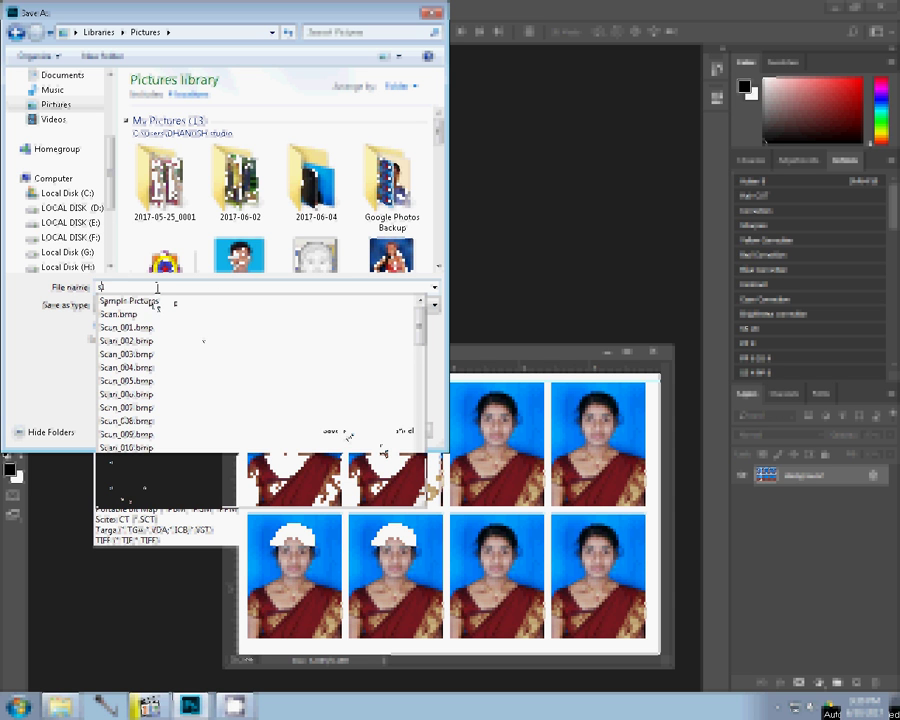
type("1 p")
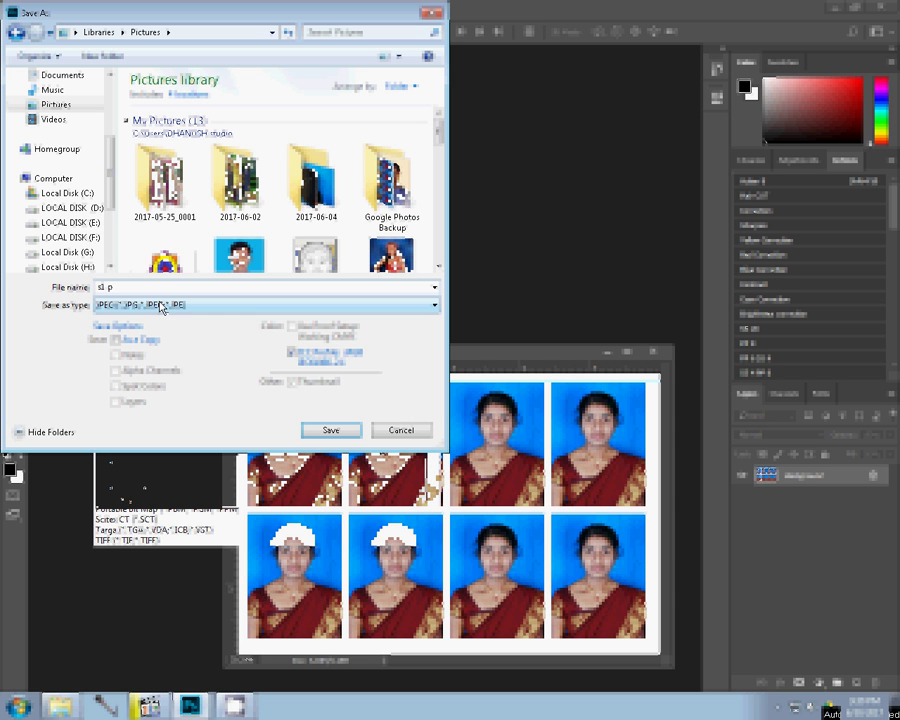
type("assp")
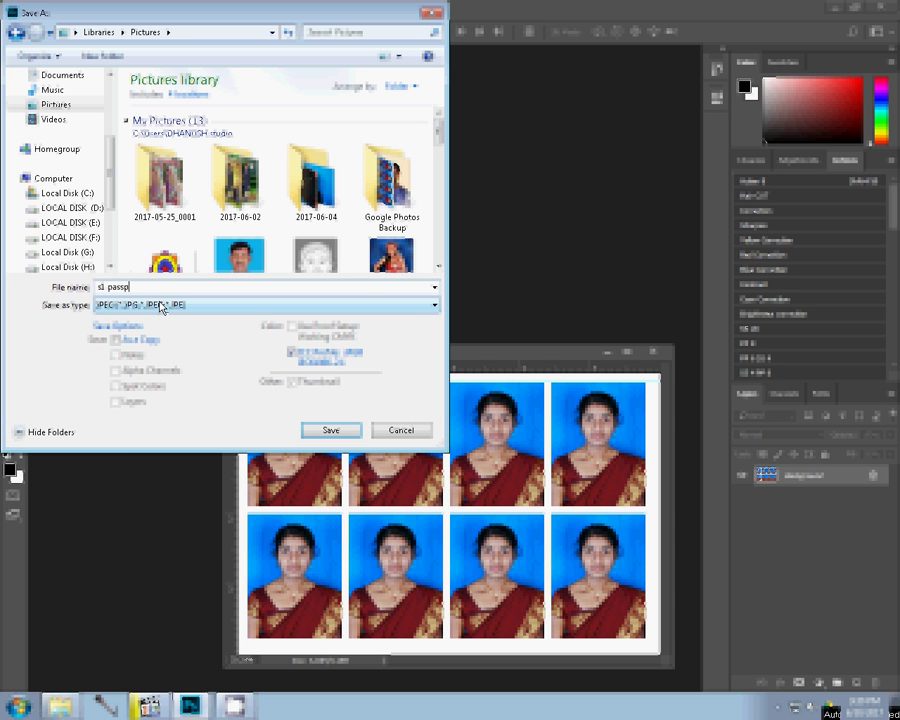
type("ort")
left_click(350, 430)
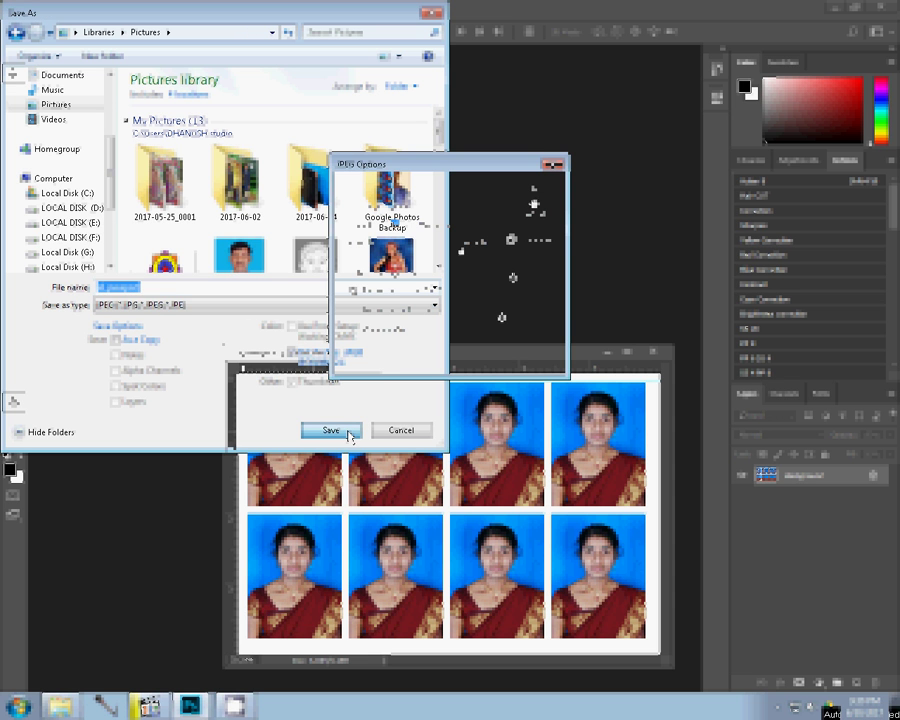